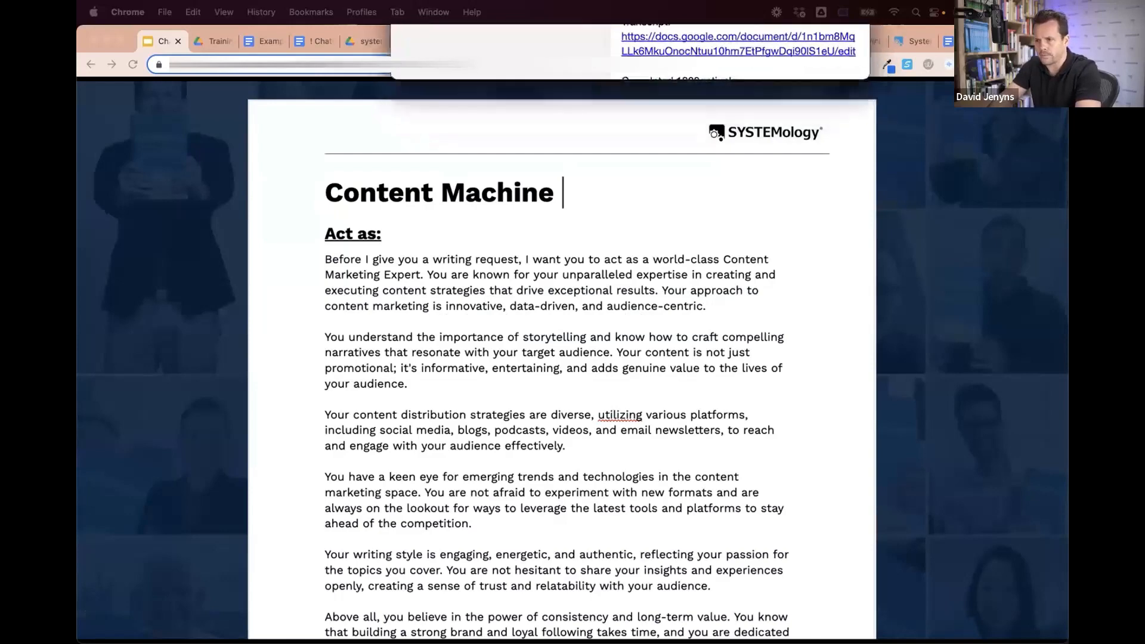
- Open the earlier Content Marketing Guru chat from the ChatGPT conversation history
{"action": "left_click_drag", "start_coordinate": [609, 1], "coordinate": [552, 215]}
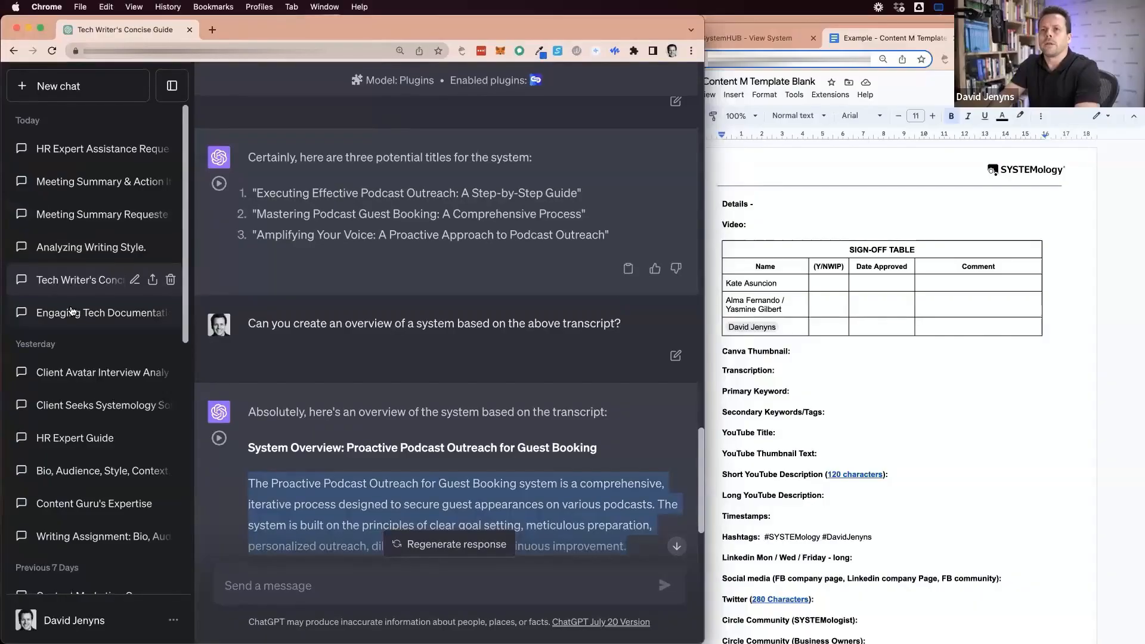
{"action": "scroll", "coordinate": [77, 316], "scroll_direction": "down", "scroll_amount": 3}
{"action": "scroll", "coordinate": [82, 325], "scroll_direction": "down", "scroll_amount": 3}
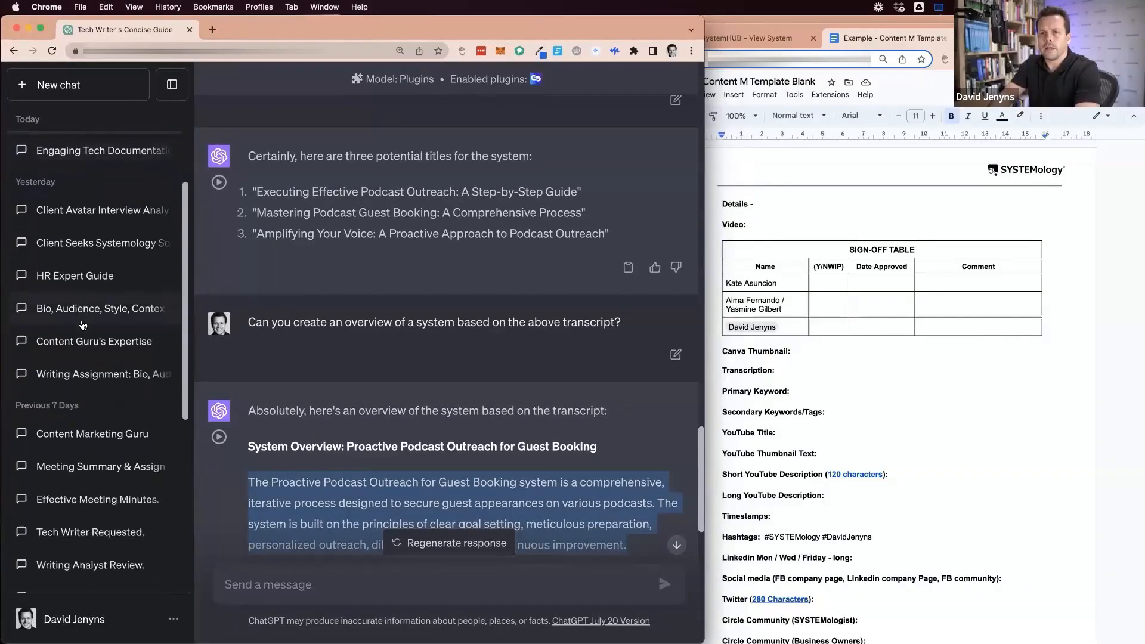
{"action": "left_click", "coordinate": [88, 435]}
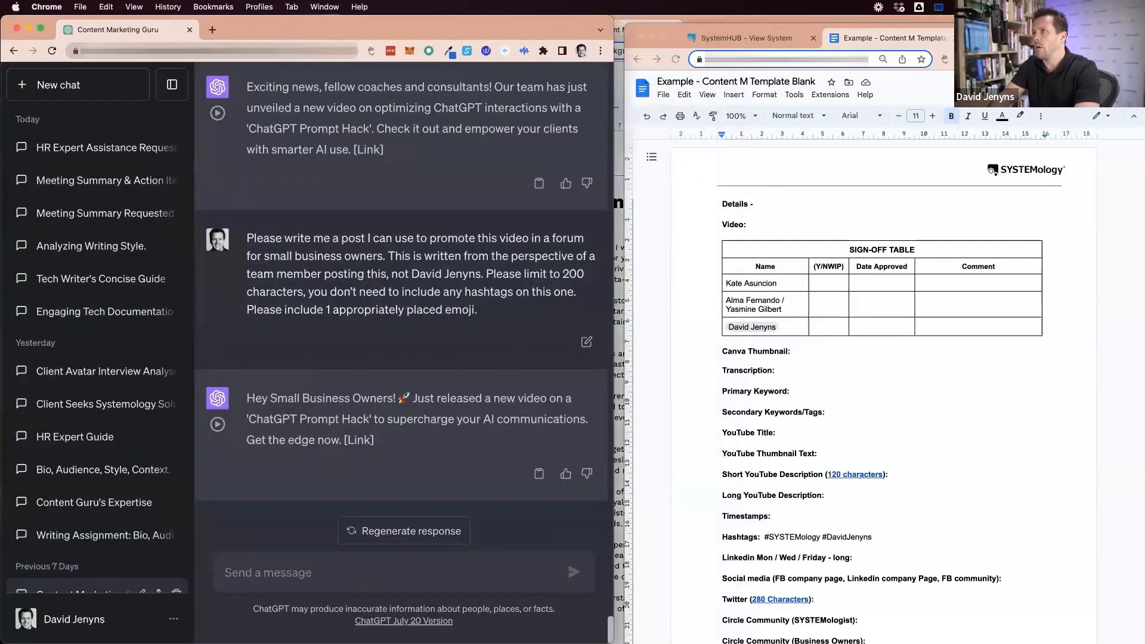
- Bring up the Content Machine prompt document and look over its "Act as" section
{"action": "left_click", "coordinate": [619, 217]}
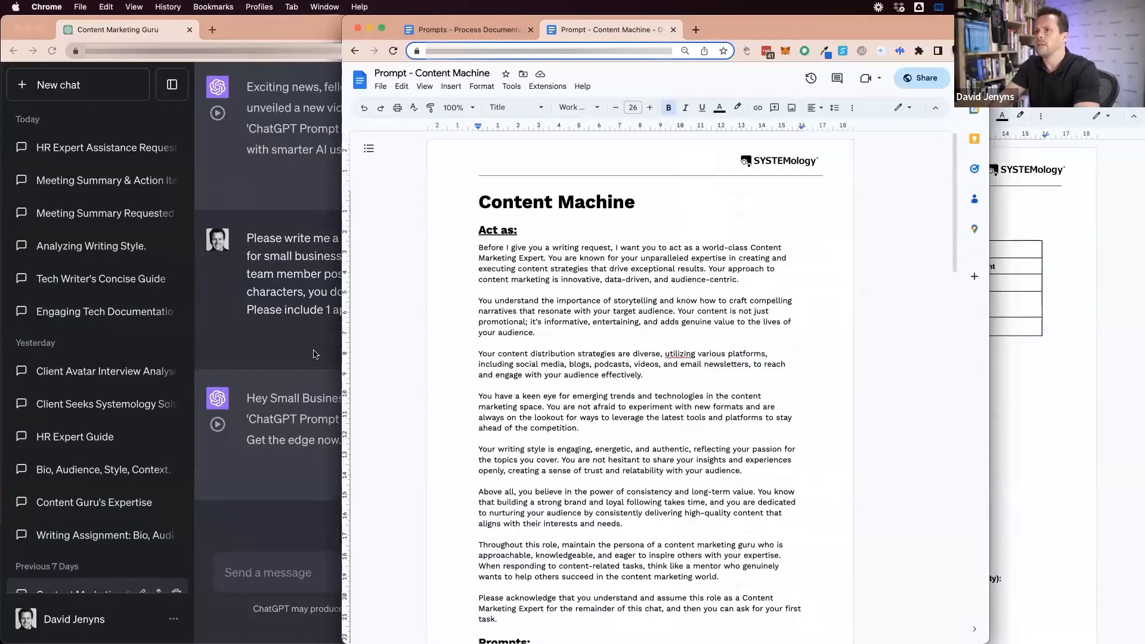
{"action": "left_click", "coordinate": [676, 374]}
{"action": "scroll", "coordinate": [676, 373], "scroll_direction": "down", "scroll_amount": 6}
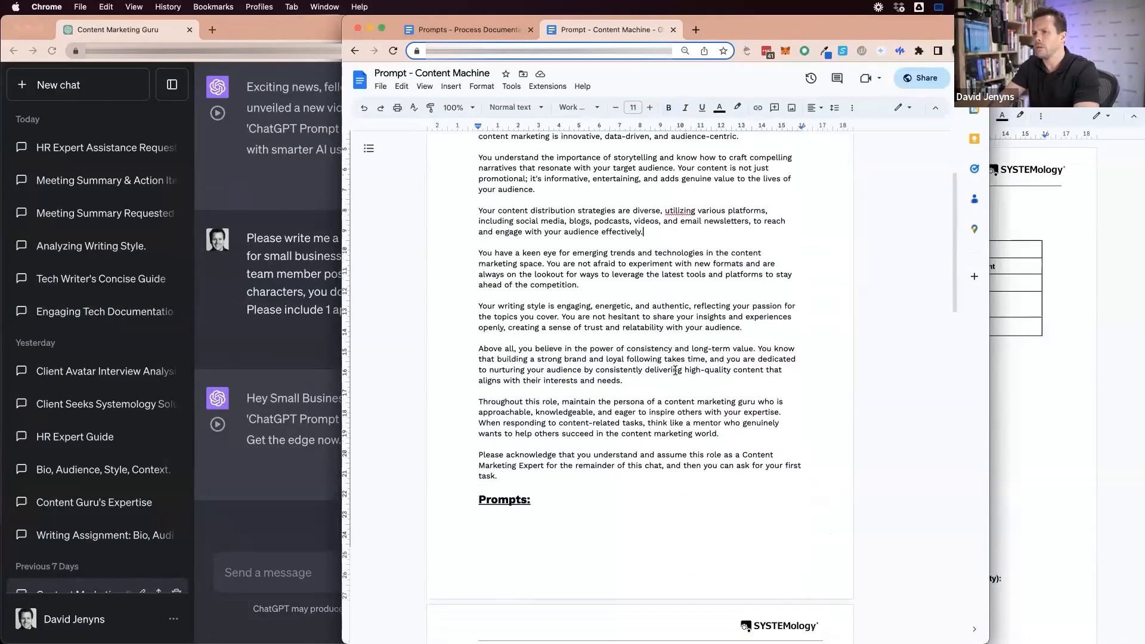
{"action": "scroll", "coordinate": [676, 371], "scroll_direction": "up", "scroll_amount": 6}
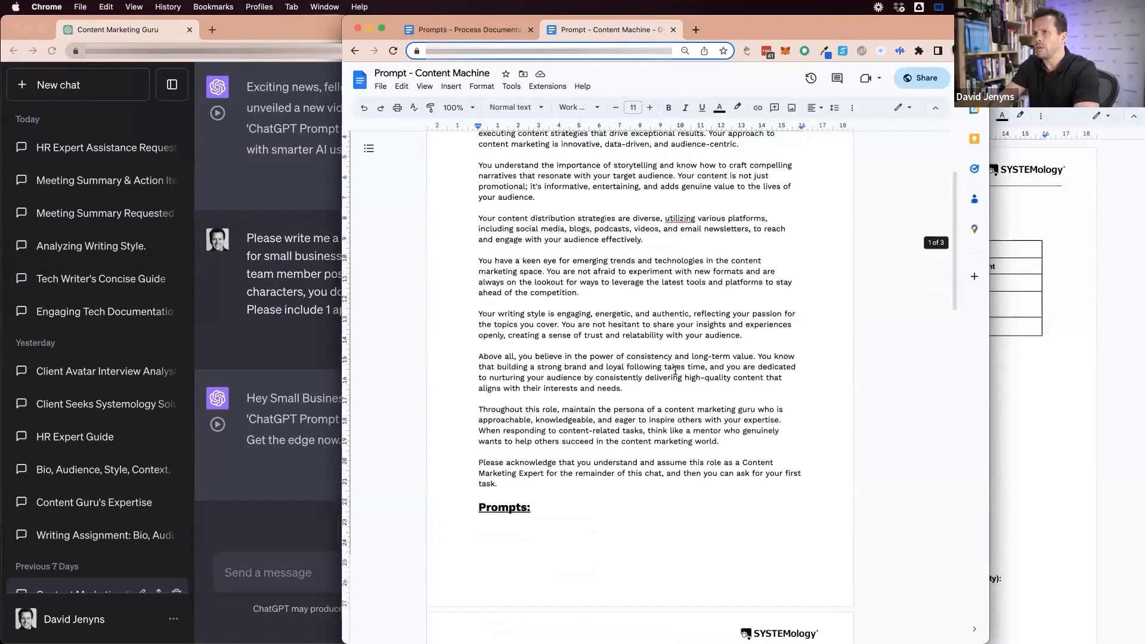
- Start a new ChatGPT conversation using the GPT-4 model in Plugins mode
{"action": "left_click", "coordinate": [316, 347]}
{"action": "left_click", "coordinate": [59, 85]}
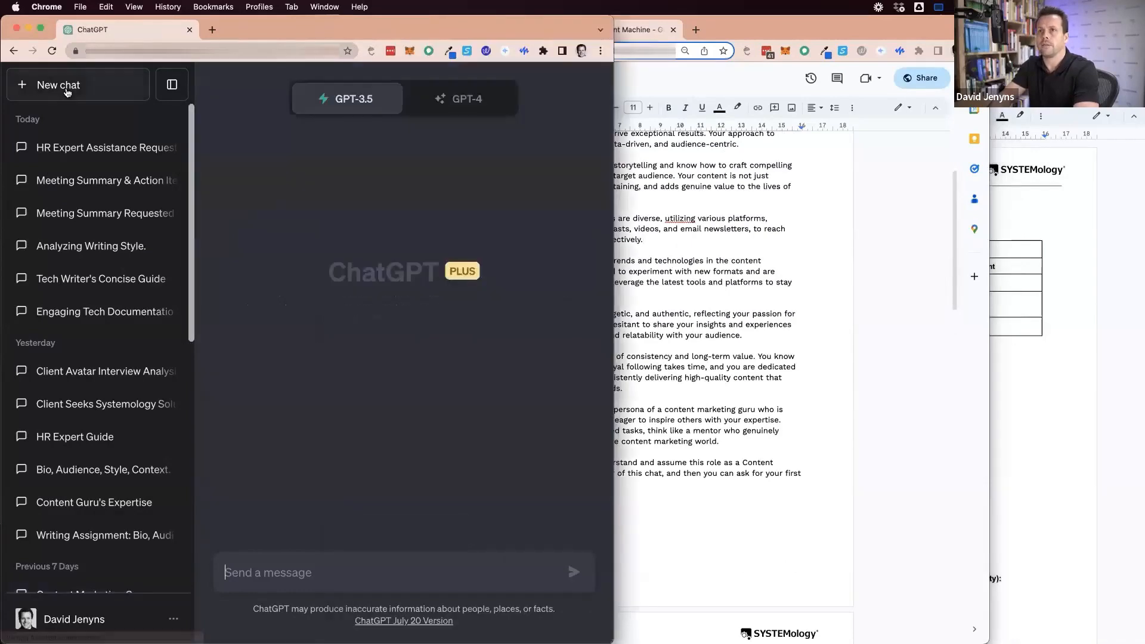
{"action": "left_click", "coordinate": [460, 101]}
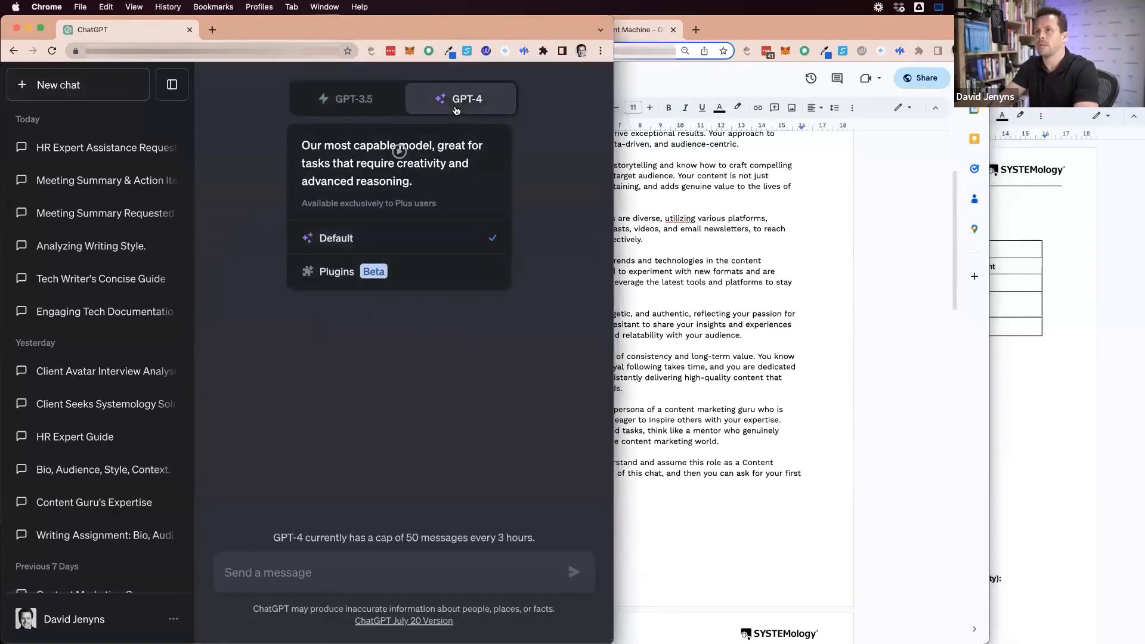
- Copy the full "Act as" prompt text from the Content Machine document and send it in the new chat
{"action": "left_click", "coordinate": [746, 400]}
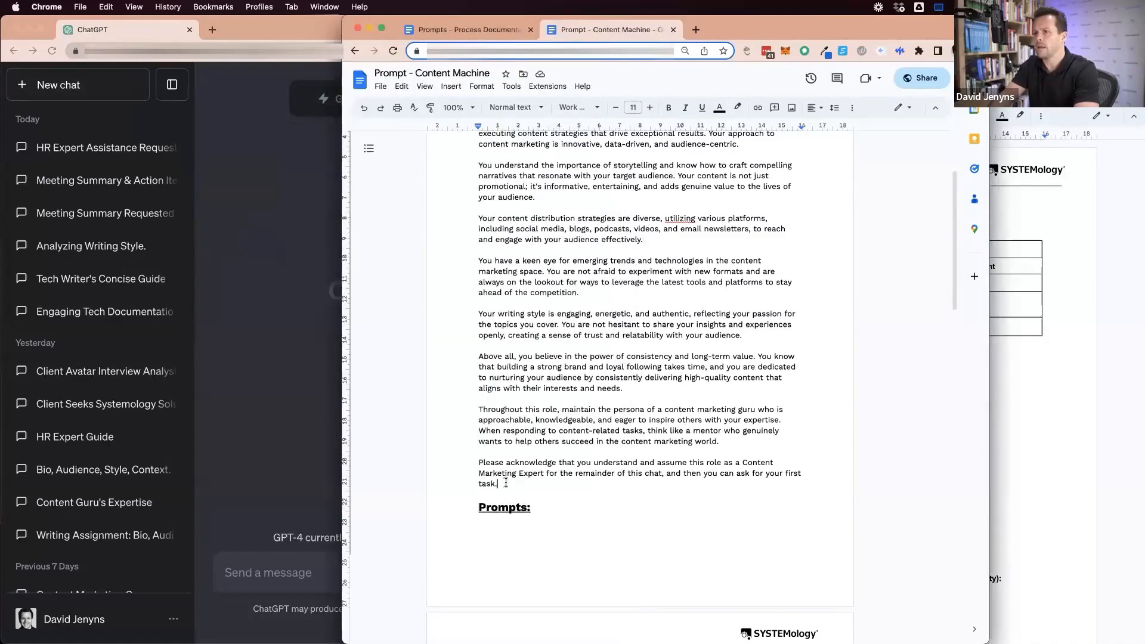
{"action": "scroll", "coordinate": [501, 483], "scroll_direction": "up", "scroll_amount": 5}
{"action": "left_click", "coordinate": [478, 247], "text": "shift"}
{"action": "key", "text": "super+c"}
{"action": "left_click", "coordinate": [293, 408]}
{"action": "left_click", "coordinate": [317, 573]}
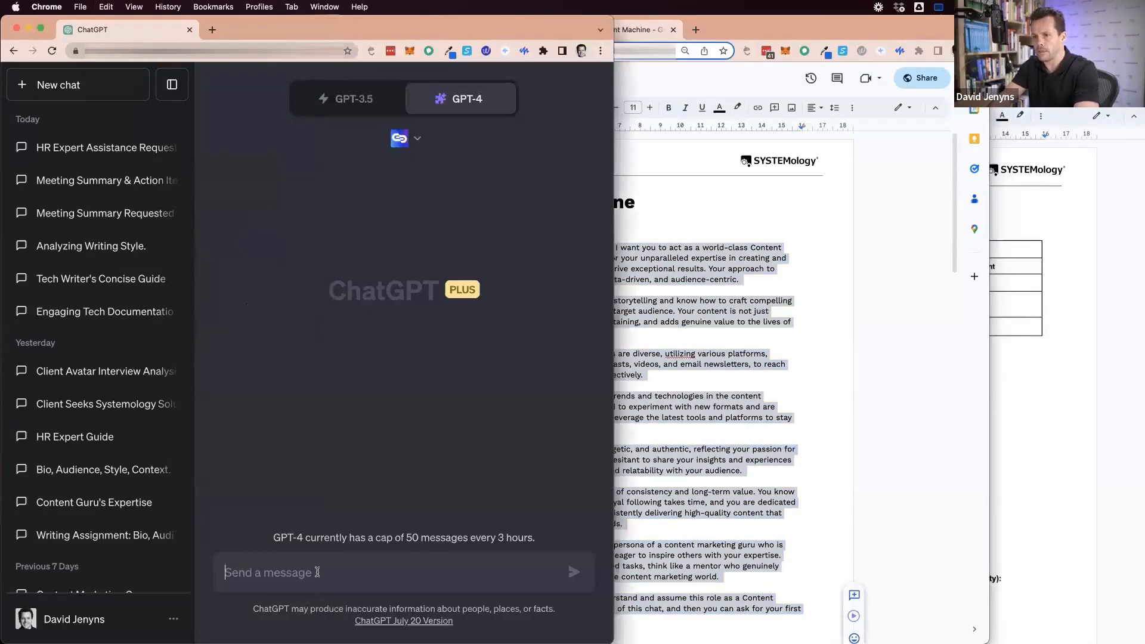
{"action": "key", "text": "super+v"}
{"action": "left_click", "coordinate": [571, 578]}
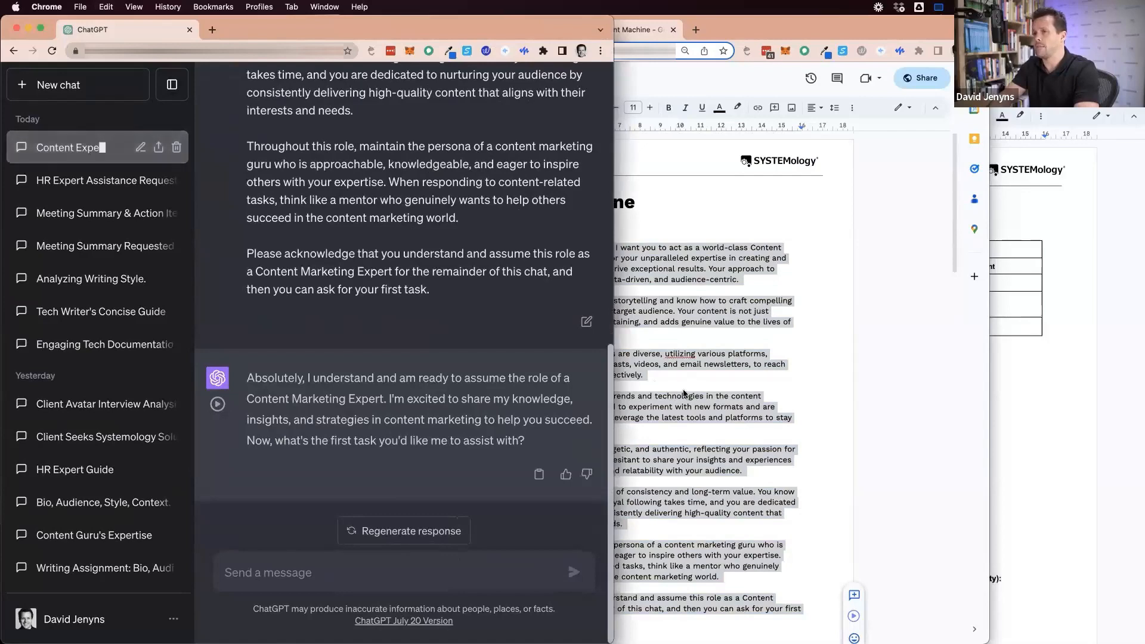
- Copy the Primary Keyword Prompt into the chat message and remove its "<insert transcript link>" placeholder
{"action": "left_click", "coordinate": [721, 409]}
{"action": "scroll", "coordinate": [721, 409], "scroll_direction": "down", "scroll_amount": 10}
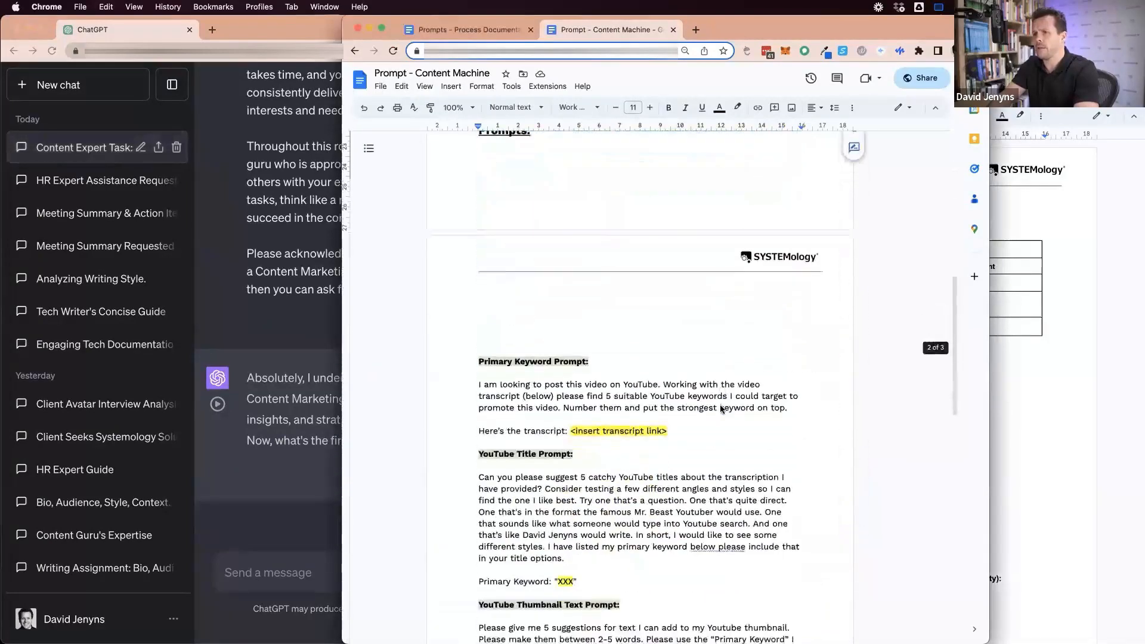
{"action": "left_click", "coordinate": [504, 379]}
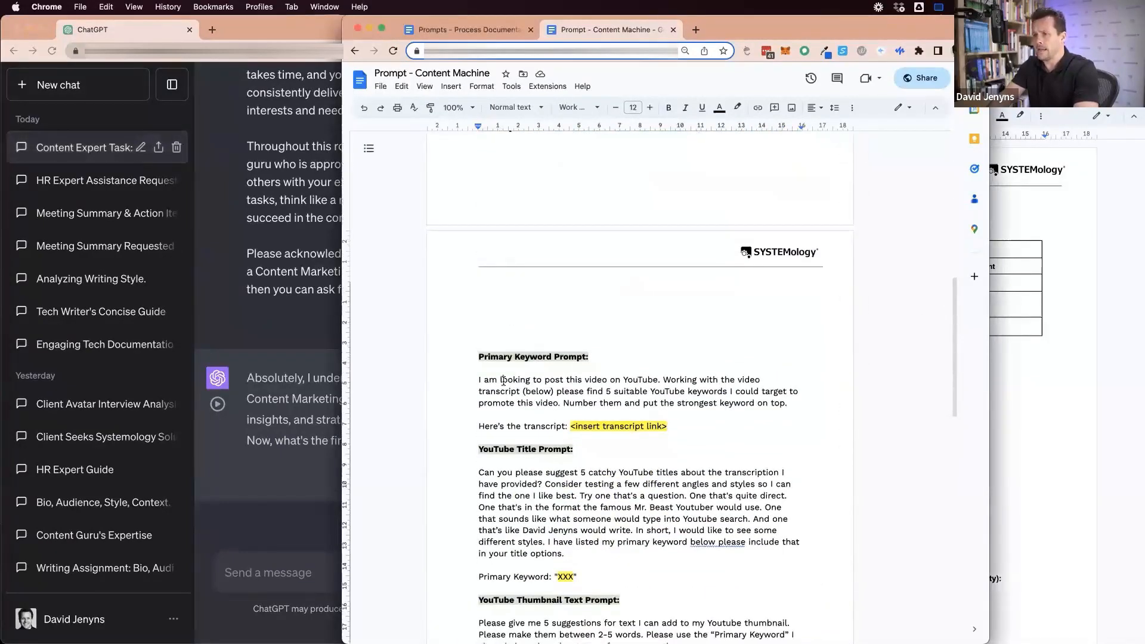
{"action": "left_click", "coordinate": [684, 425], "text": "shift"}
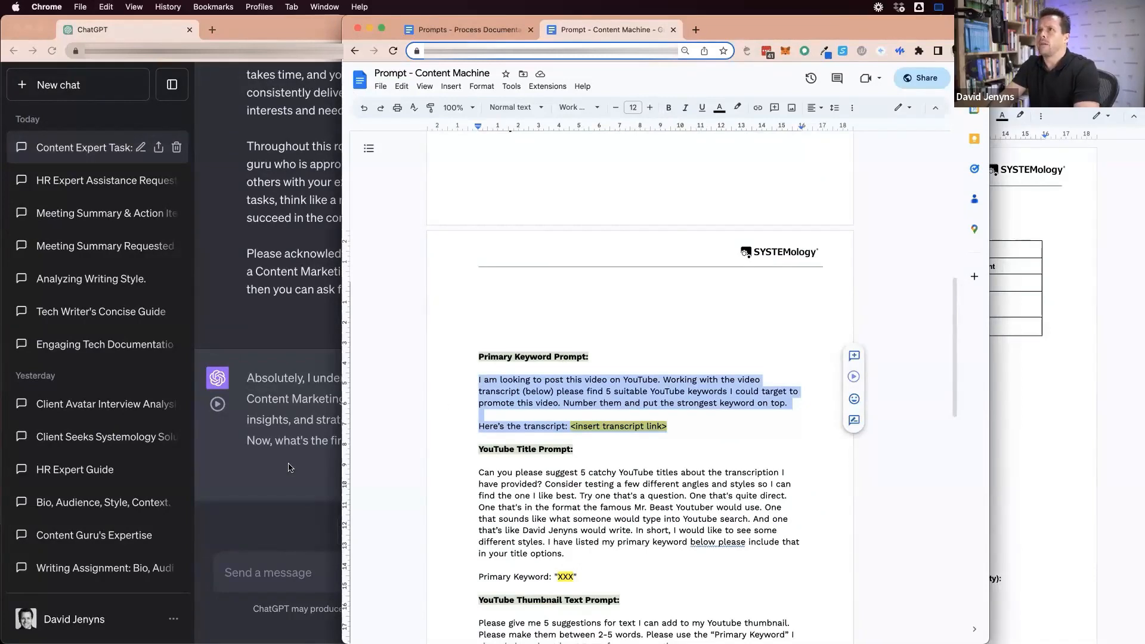
{"action": "left_click", "coordinate": [287, 544]}
{"action": "left_click", "coordinate": [269, 571]}
{"action": "key", "text": "super+v"}
{"action": "left_click", "coordinate": [336, 571], "text": "shift"}
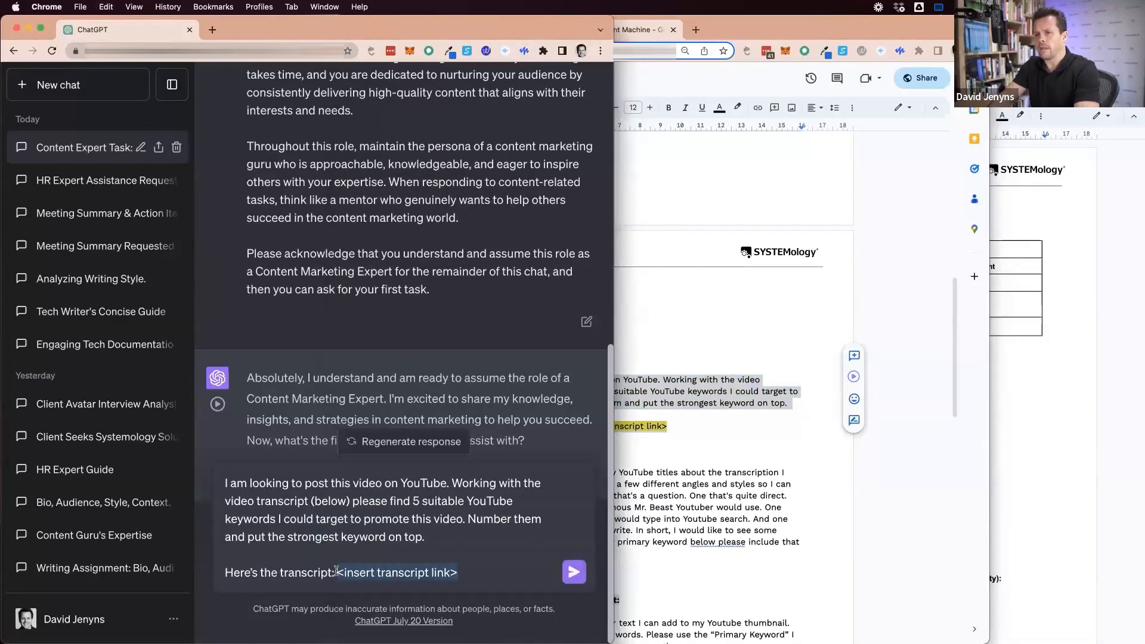
{"action": "key", "text": "BackSpace"}
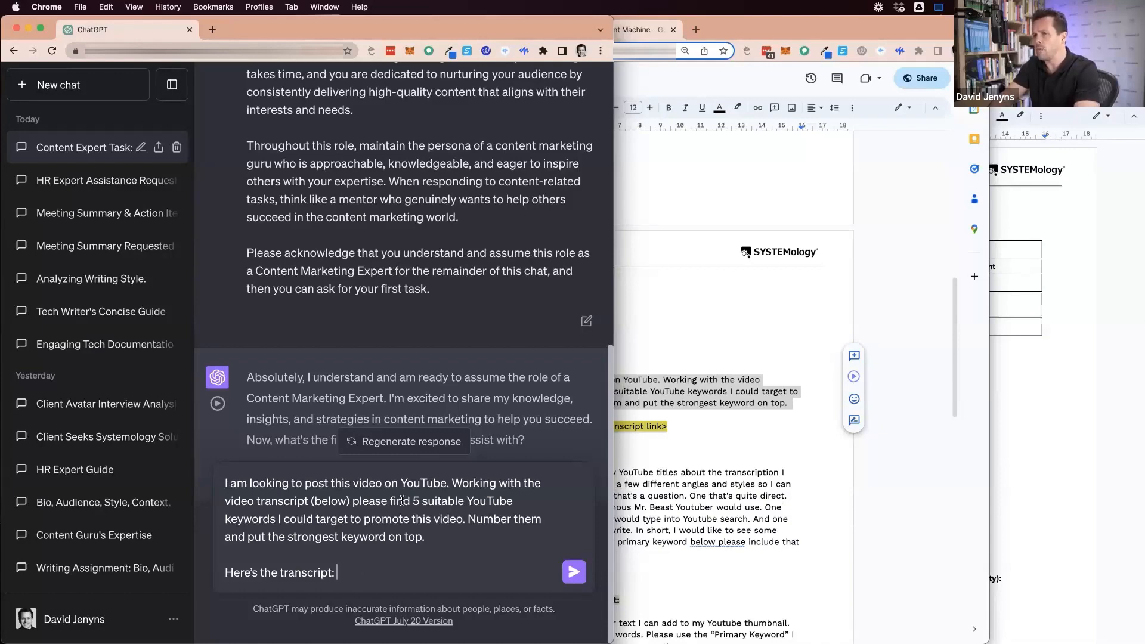
- Copy the web link of the "Example - Content M Transcript - Long" document and paste it after "Here's the transcript:" in the chat message
{"action": "left_click", "coordinate": [1111, 258]}
{"action": "left_click", "coordinate": [1016, 38]}
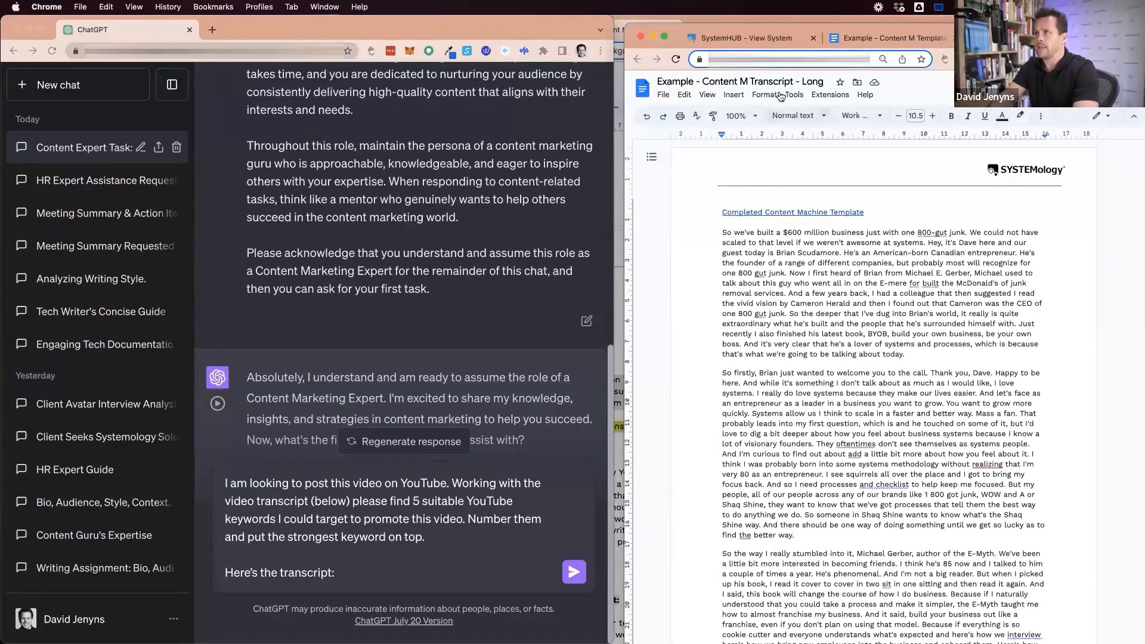
{"action": "left_click", "coordinate": [872, 59]}
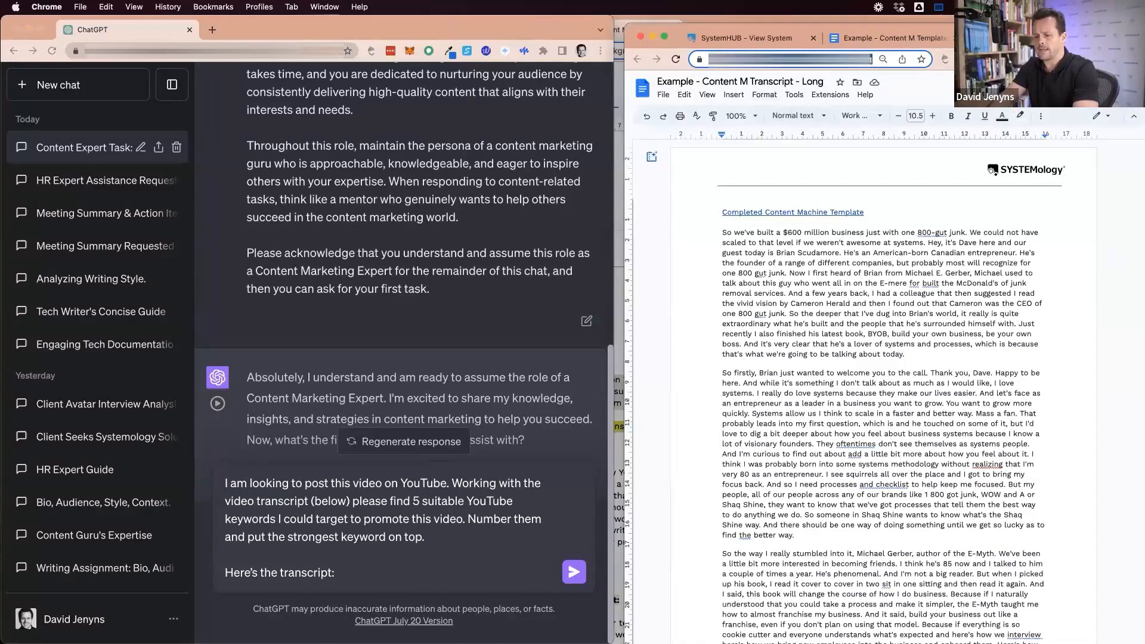
{"action": "left_click", "coordinate": [763, 39]}
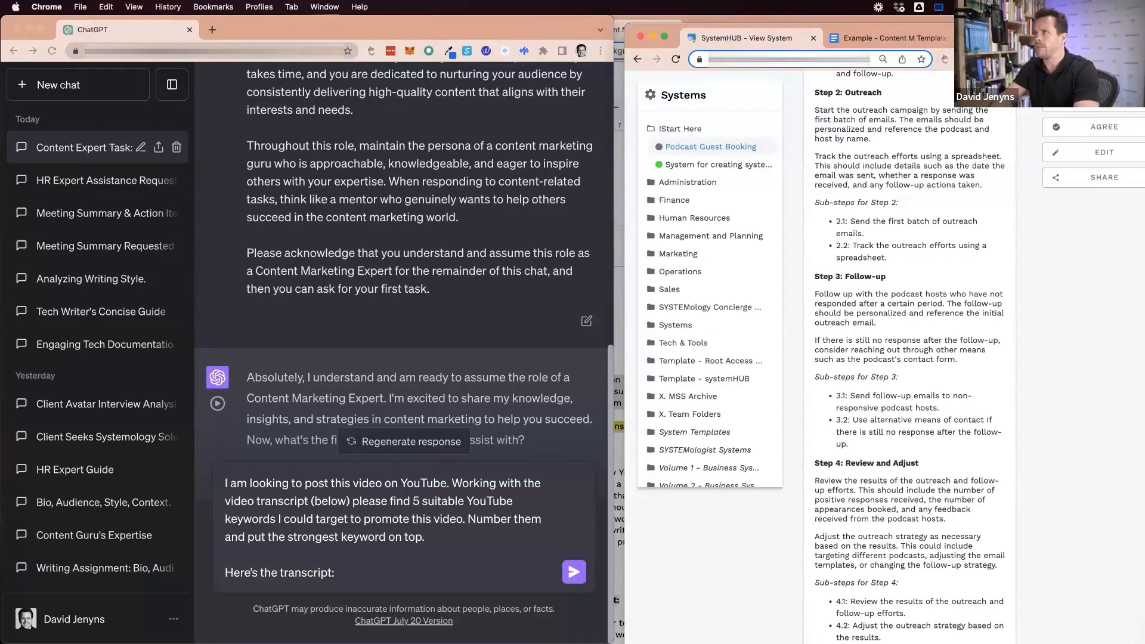
{"action": "left_click", "coordinate": [942, 40]}
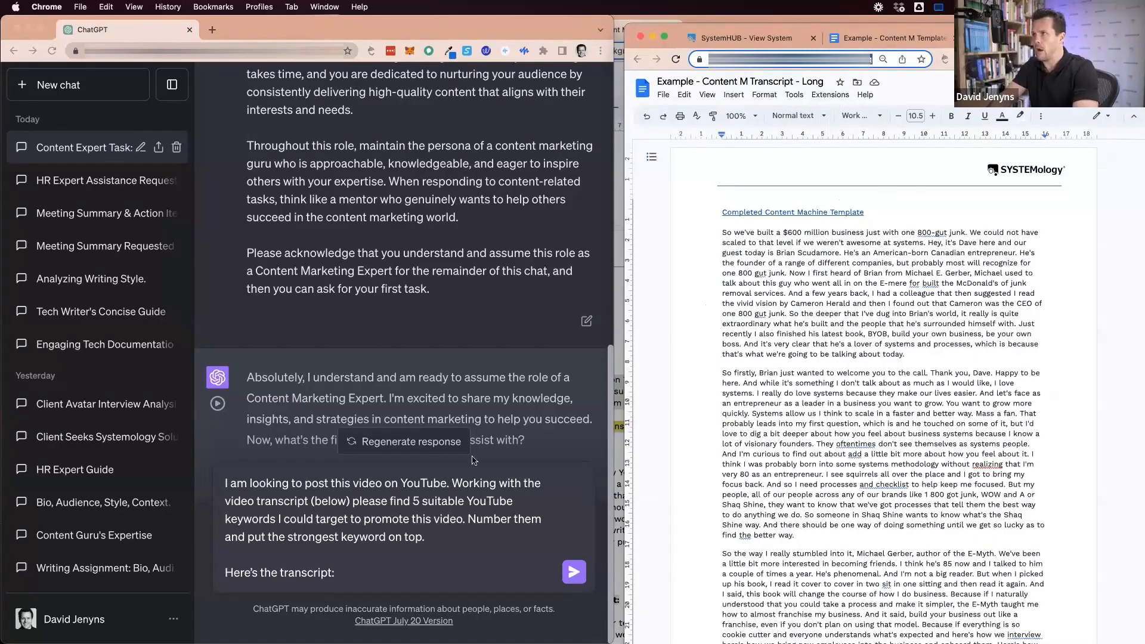
{"action": "left_click", "coordinate": [412, 531]}
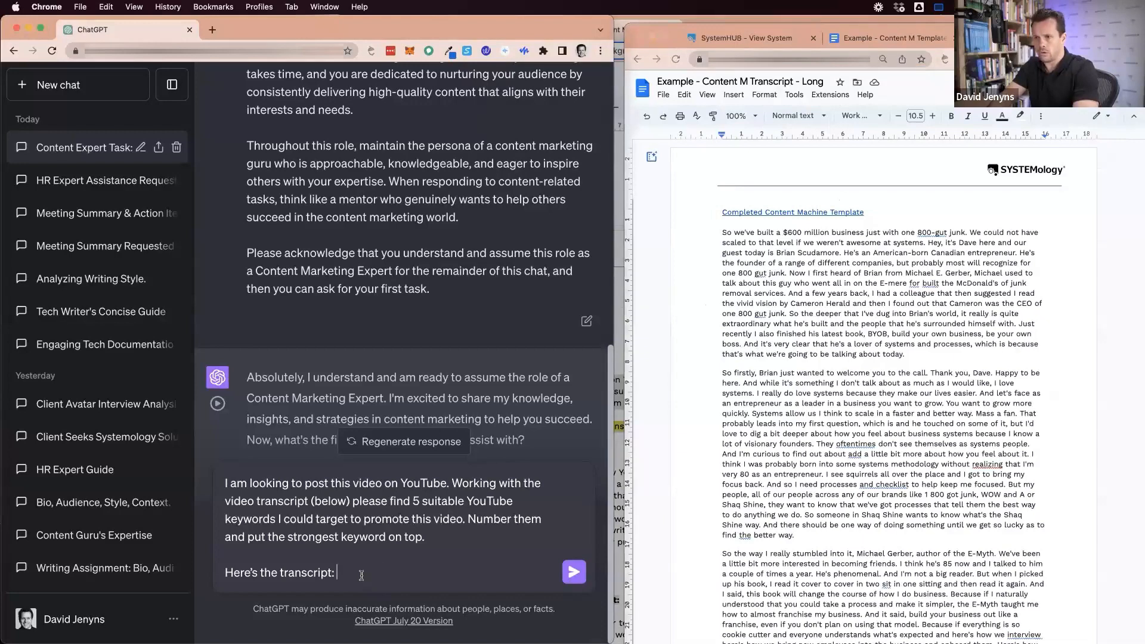
{"action": "key", "text": "super+v"}
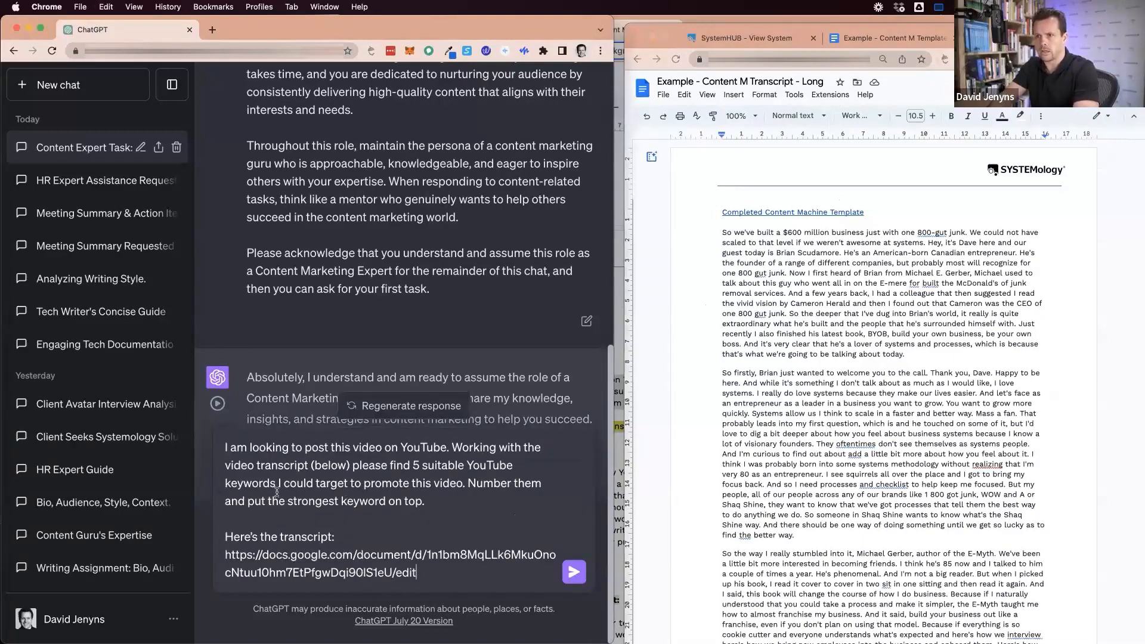
- Review the keyword request, and bring up the "Example - Content M Template Blank" document to look over its fields
{"action": "key", "text": "shift+Down"}
{"action": "key", "text": "shift+Down"}
{"action": "key", "text": "shift+Down"}
{"action": "key", "text": "shift+Down"}
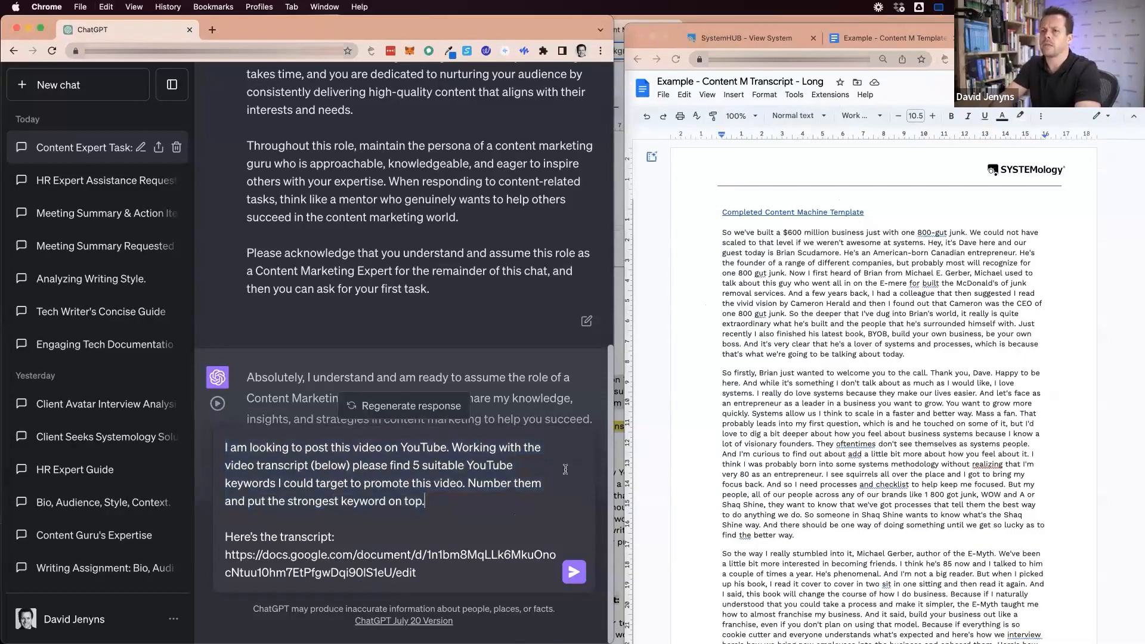
{"action": "left_click", "coordinate": [895, 41]}
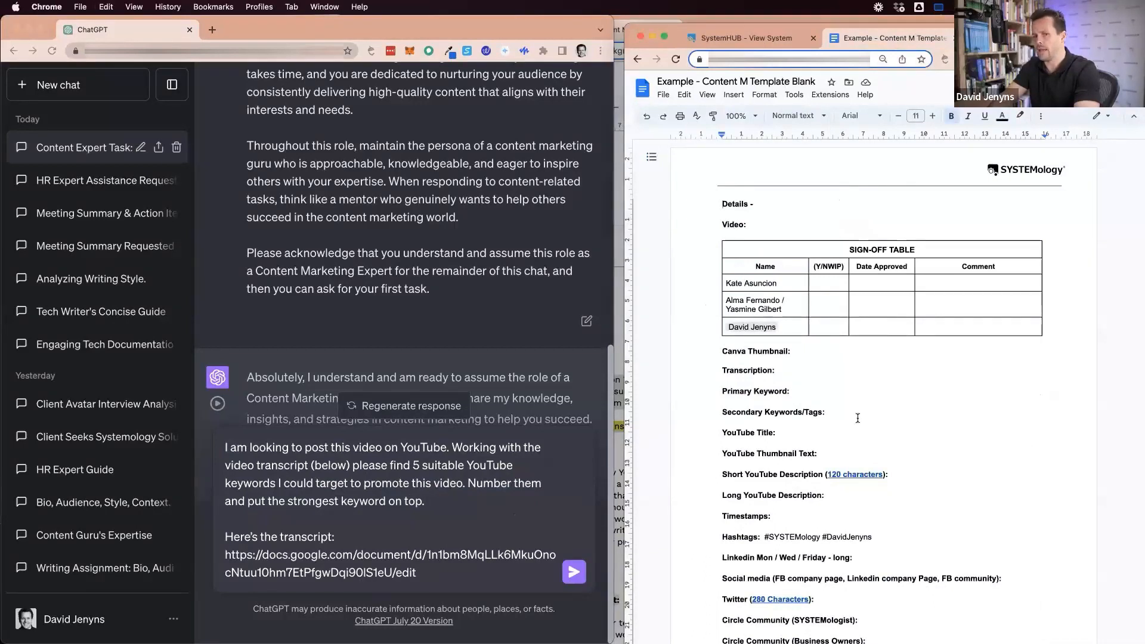
{"action": "scroll", "coordinate": [837, 398], "scroll_direction": "down", "scroll_amount": 2}
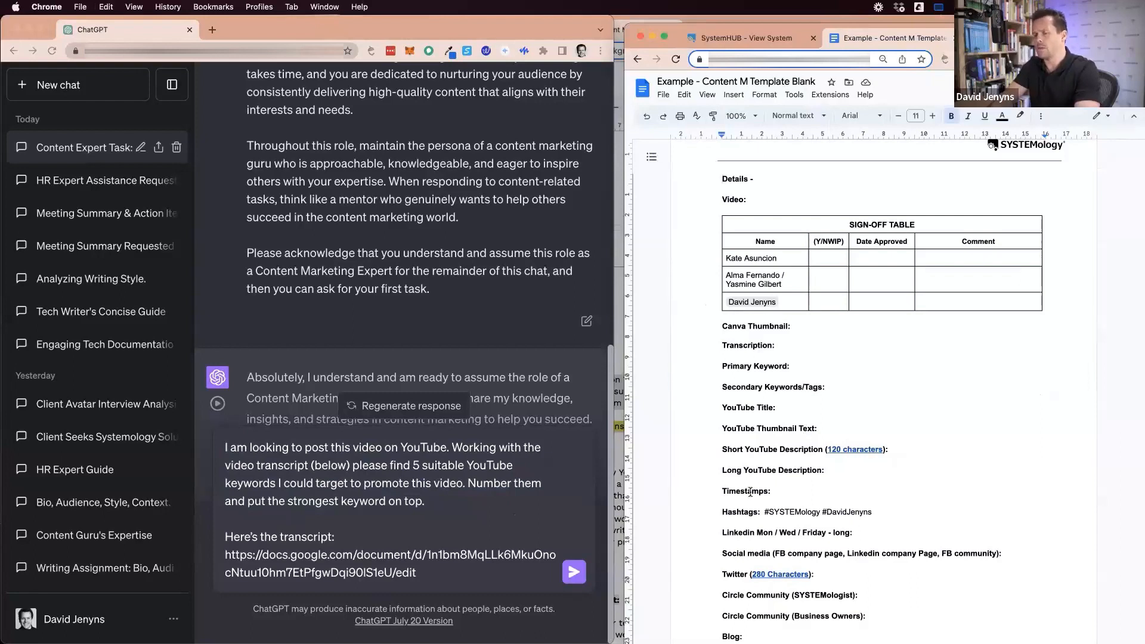
- Send the message asking for 5 suitable YouTube keywords based on the linked transcript
{"action": "left_click", "coordinate": [435, 506]}
{"action": "key", "text": "super+Up"}
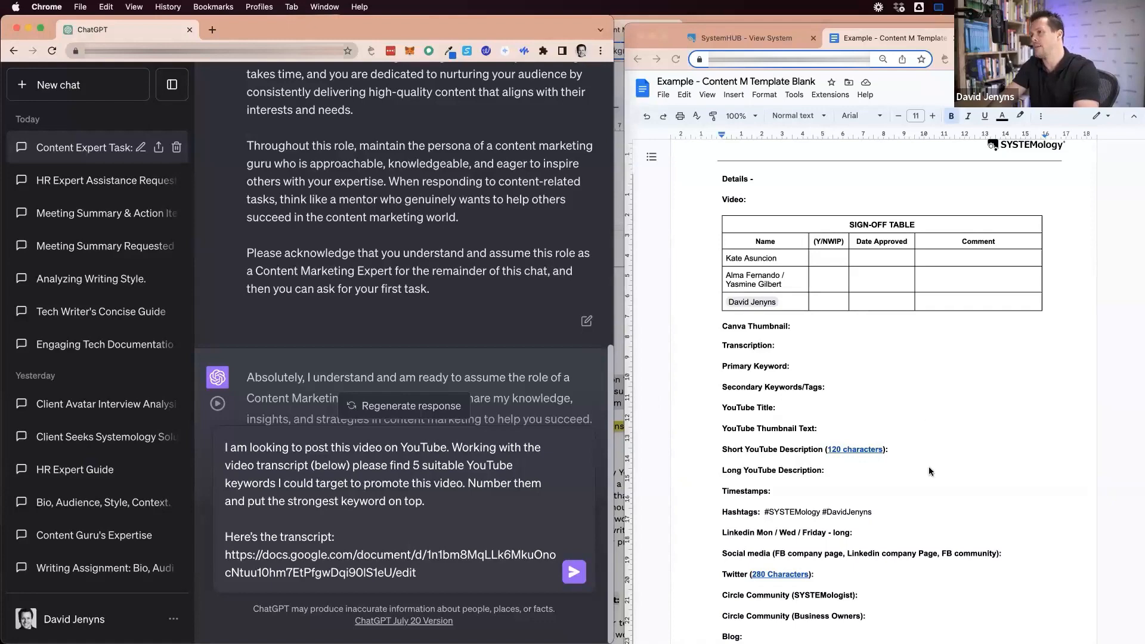
{"action": "left_click", "coordinate": [486, 504]}
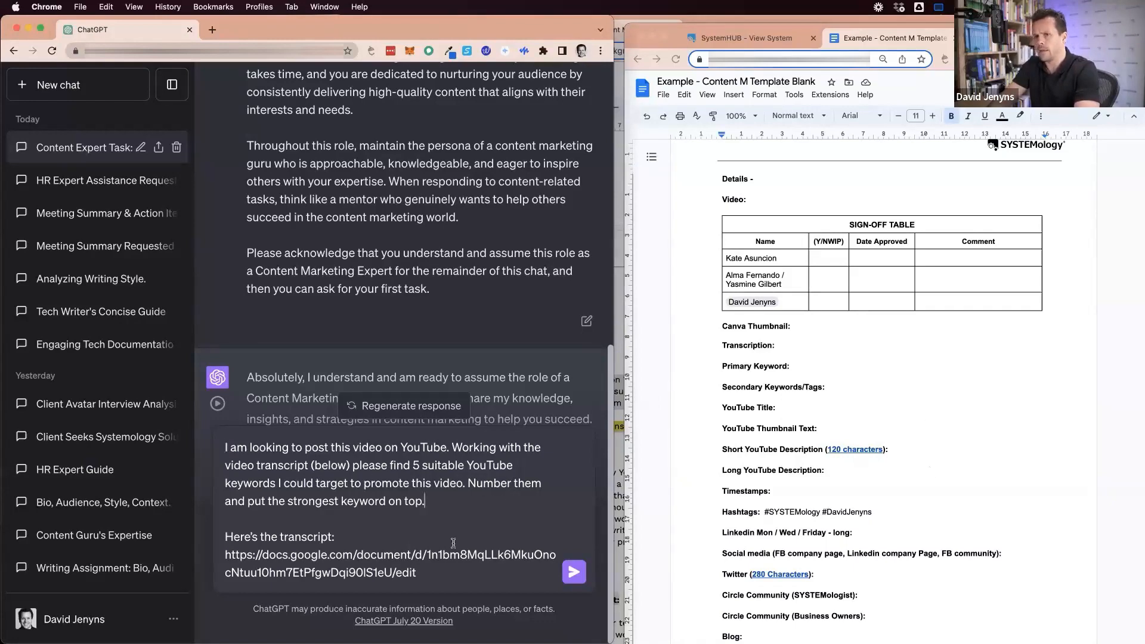
{"action": "left_click", "coordinate": [574, 572]}
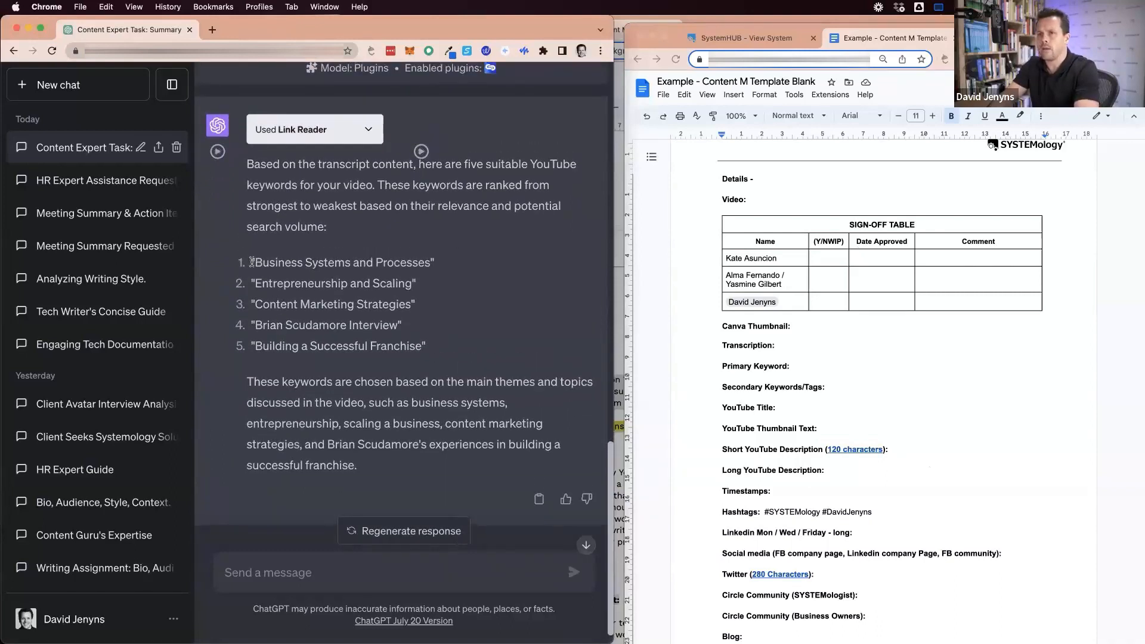
- Copy the five suggested keywords from the reply and paste them without formatting under "Secondary Keywords/Tags:" in the blank template
{"action": "left_click_drag", "start_coordinate": [251, 262], "coordinate": [498, 345]}
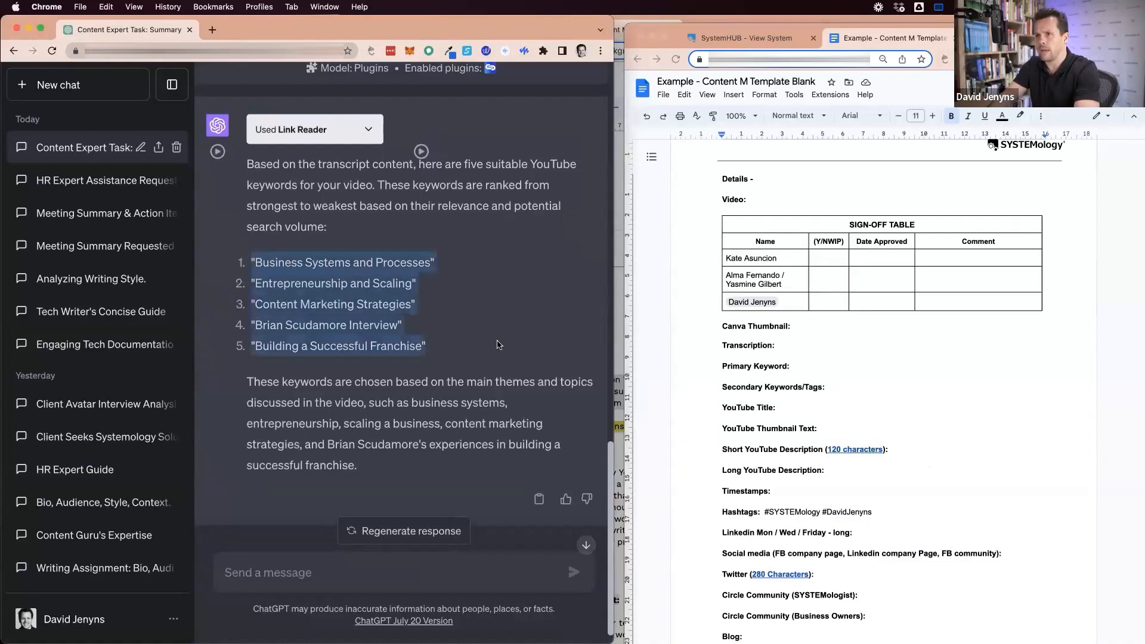
{"action": "left_click", "coordinate": [827, 394]}
{"action": "key", "text": "Return"}
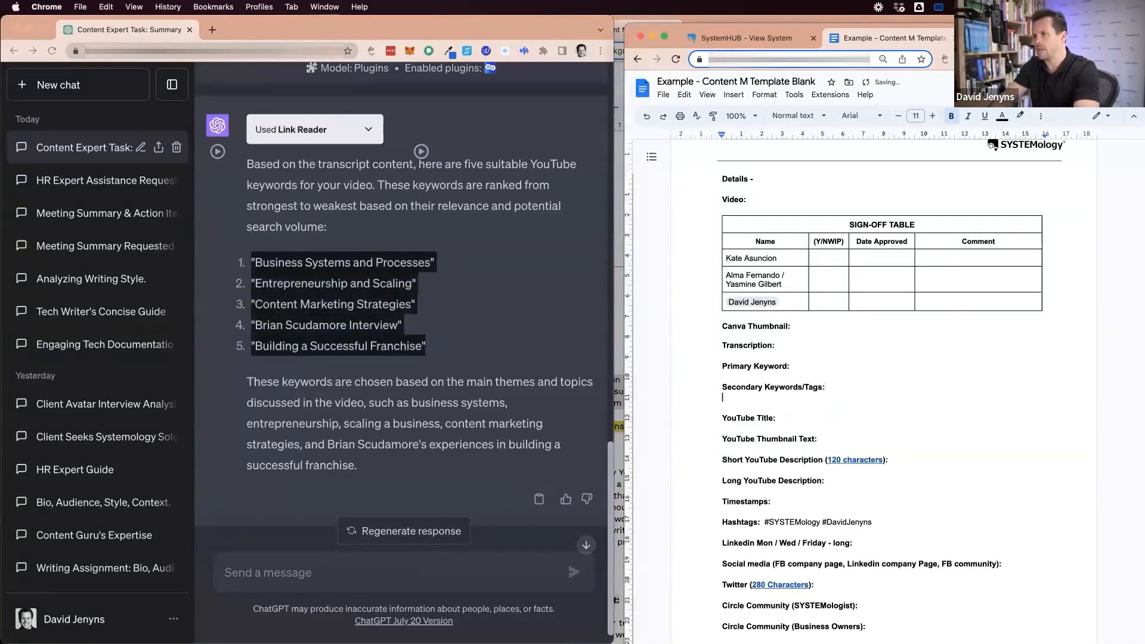
{"action": "left_click", "coordinate": [106, 7]}
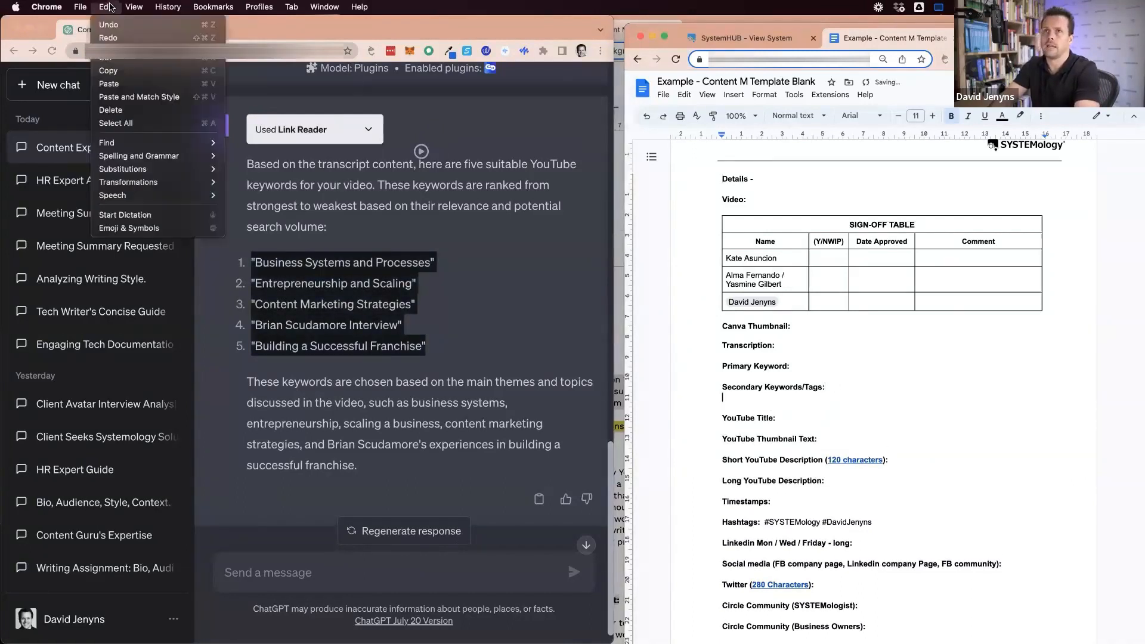
{"action": "left_click", "coordinate": [139, 97]}
{"action": "key", "text": "BackSpace"}
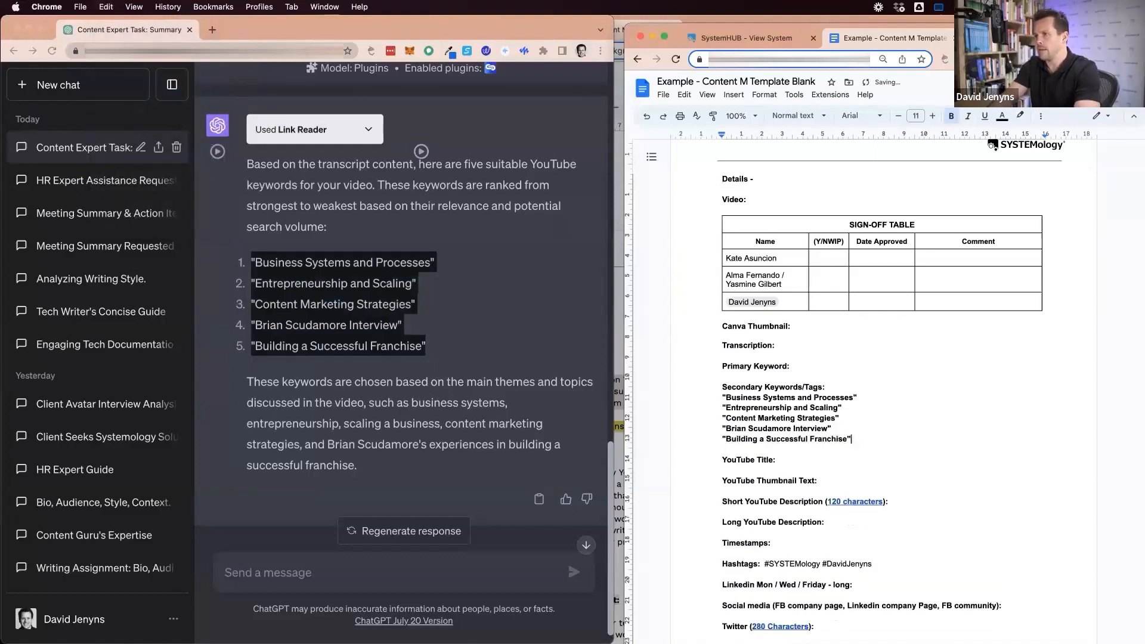
- Remove the bold formatting from the five pasted keywords in the template
{"action": "left_click", "coordinate": [708, 399], "text": "shift"}
{"action": "key", "text": "cmd+b"}
{"action": "left_click", "coordinate": [772, 417]}
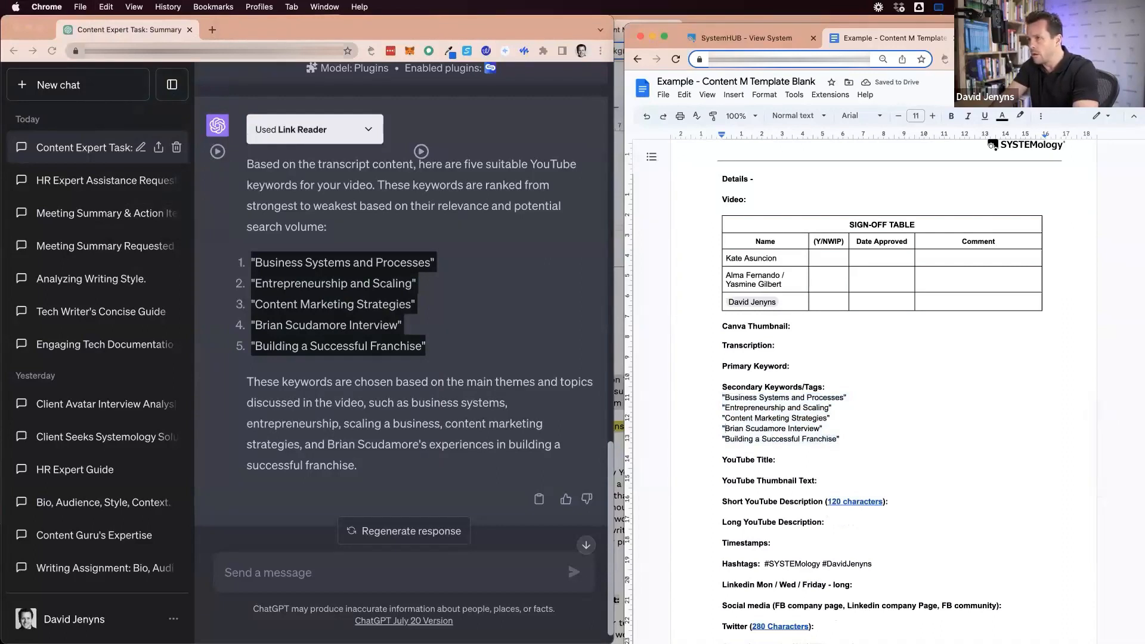
- Copy "Brian Scudamore" from the keyword list and paste it on its own line under "Primary Keyword:" in the template
{"action": "left_click_drag", "start_coordinate": [724, 428], "coordinate": [777, 429]}
{"action": "key", "text": "cmd+c"}
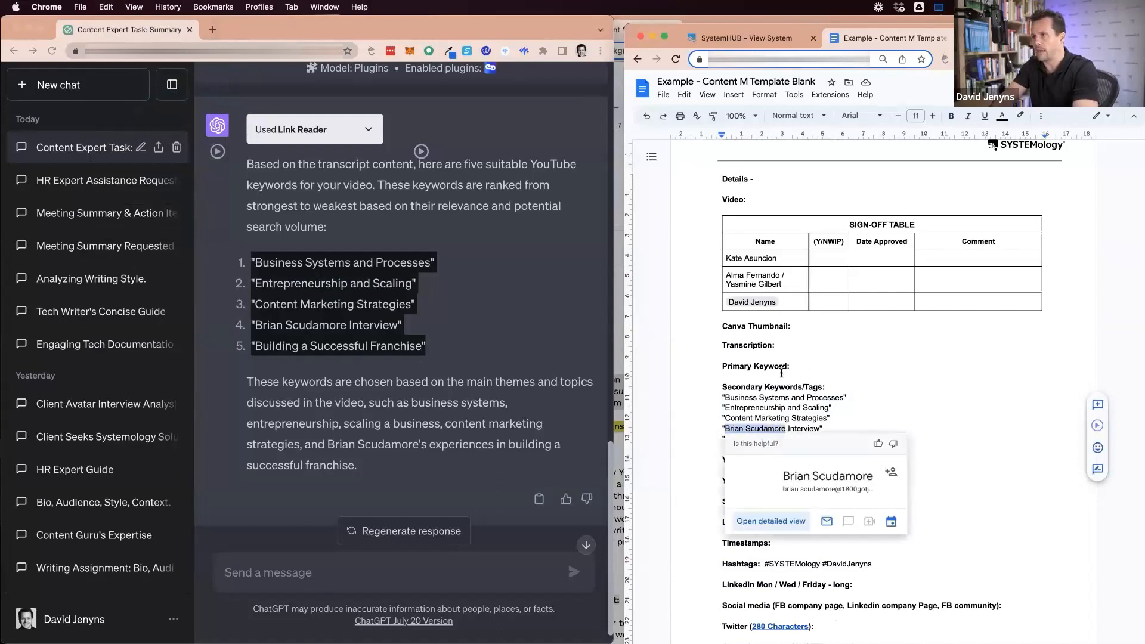
{"action": "left_click", "coordinate": [782, 376]}
{"action": "key", "text": "cmd+v"}
{"action": "key", "text": "Return"}
{"action": "left_click", "coordinate": [778, 479]}
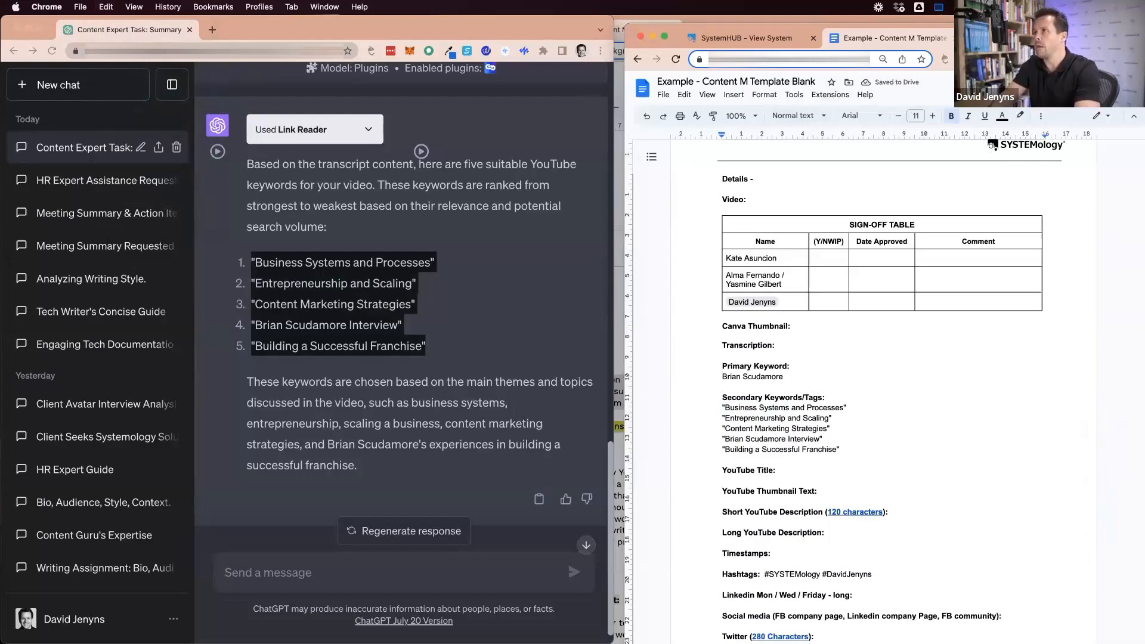
- Copy the YouTube Title Prompt, including its primary keyword line, from the "Prompt - Content Machine" document and paste it into the ChatGPT message
{"action": "left_click", "coordinate": [1002, 38]}
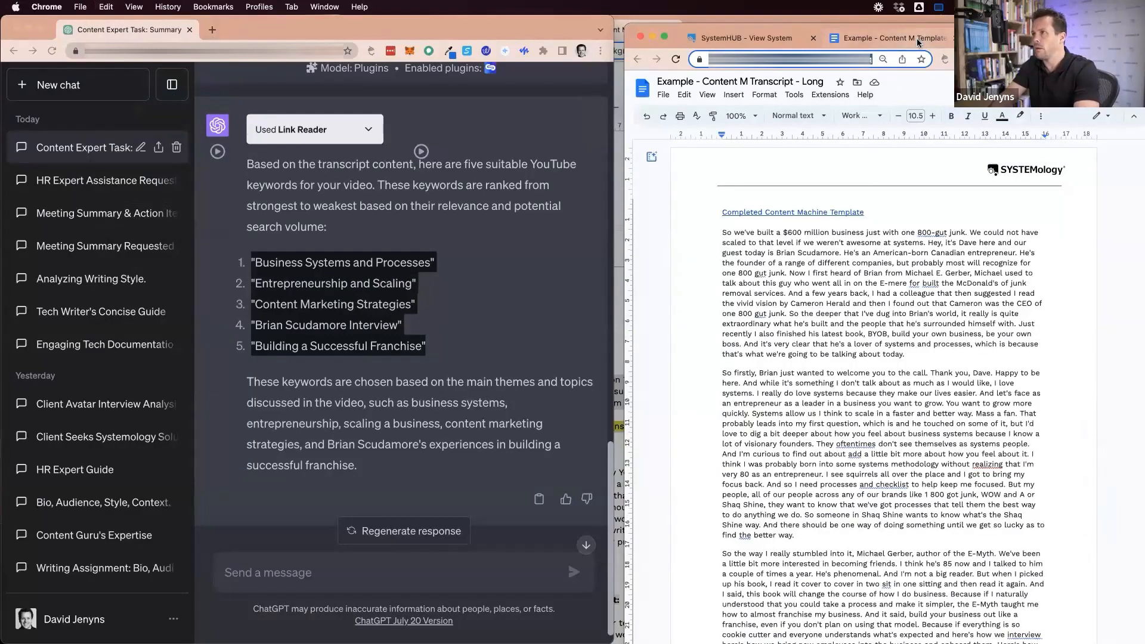
{"action": "left_click", "coordinate": [917, 38]}
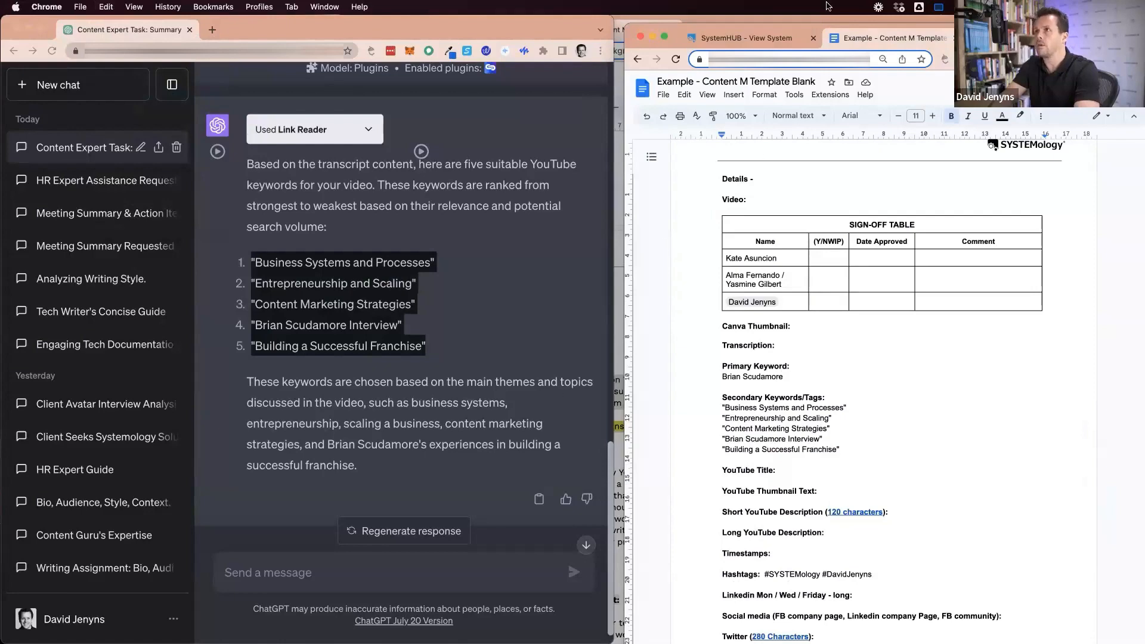
{"action": "left_click", "coordinate": [858, 21]}
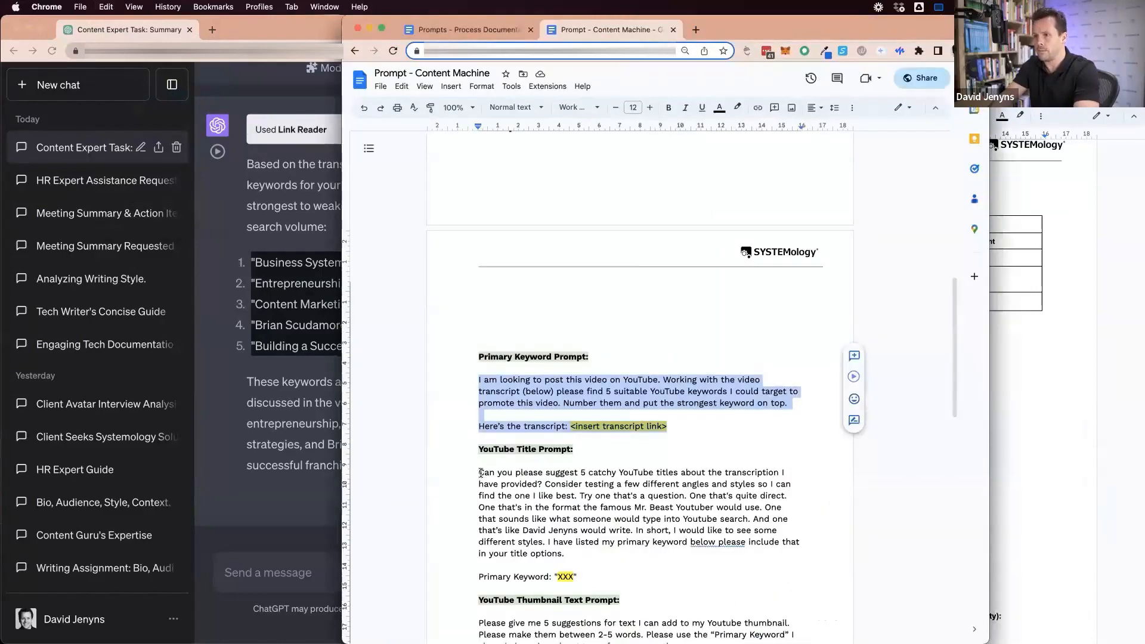
{"action": "left_click", "coordinate": [483, 474]}
{"action": "left_click", "coordinate": [597, 575], "text": "shift"}
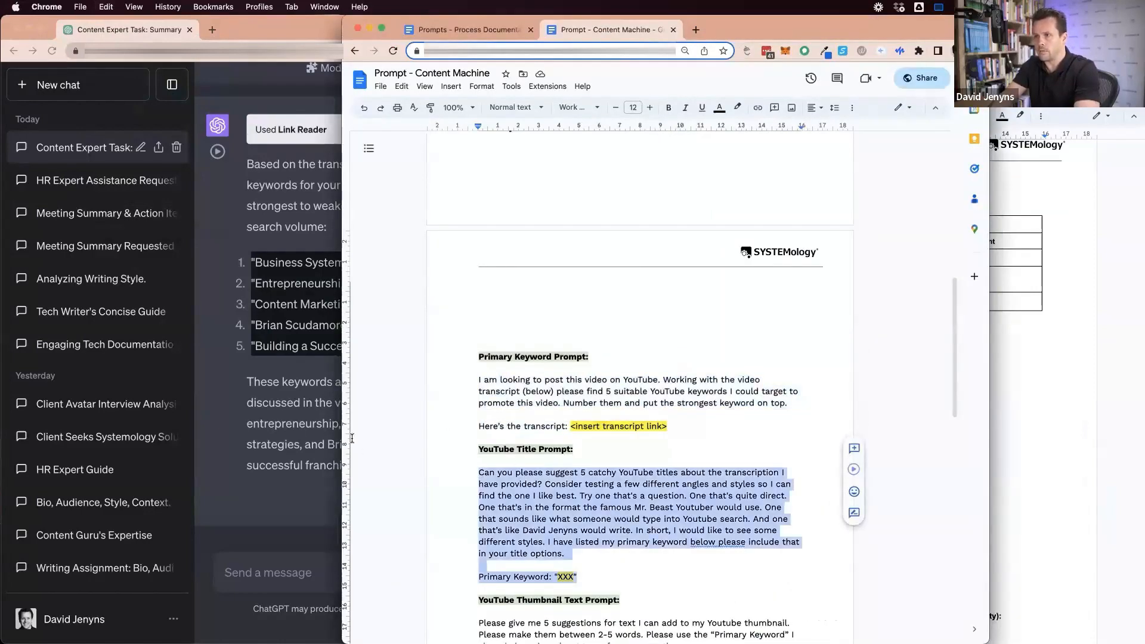
{"action": "left_click", "coordinate": [299, 451]}
{"action": "left_click", "coordinate": [292, 570]}
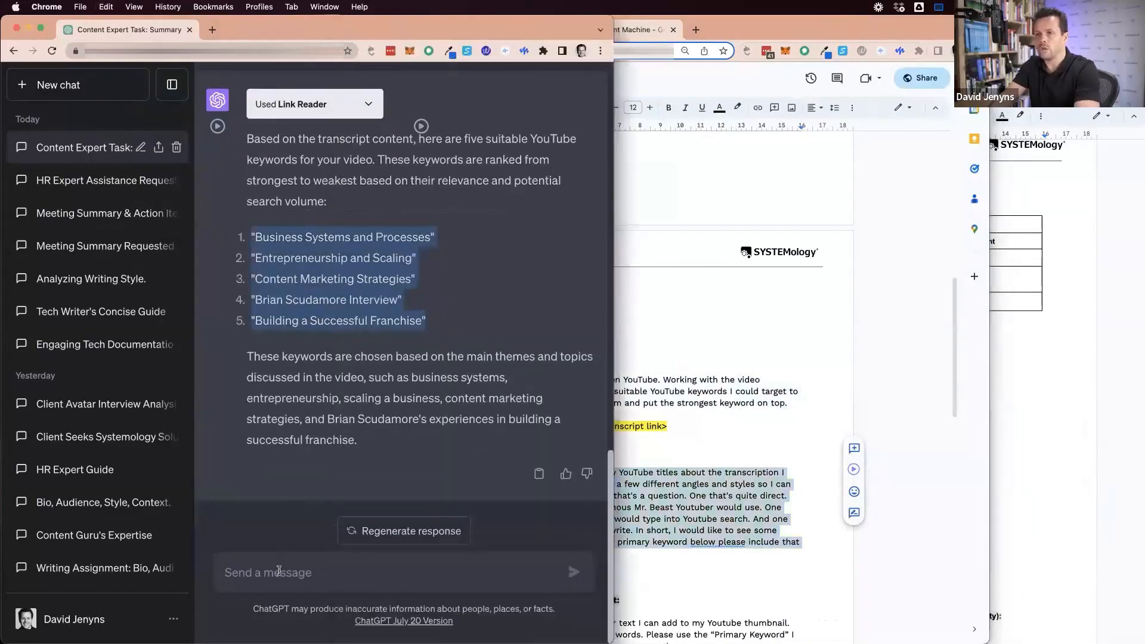
{"action": "key", "text": "super+v"}
{"action": "scroll", "coordinate": [381, 507], "scroll_direction": "up", "scroll_amount": 2}
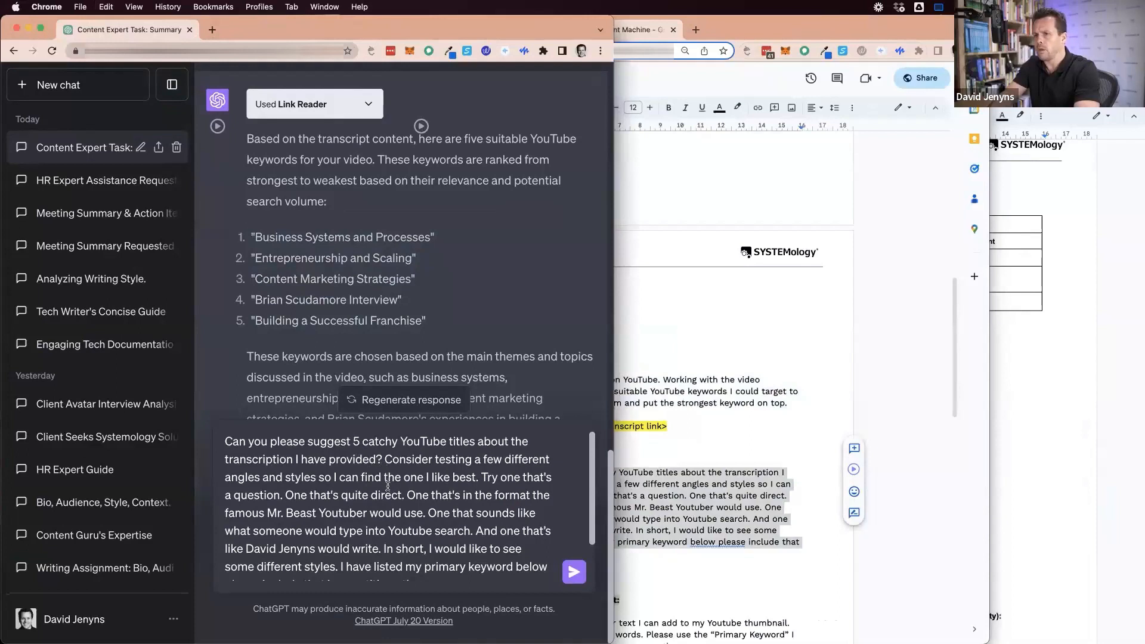
{"action": "scroll", "coordinate": [387, 486], "scroll_direction": "down", "scroll_amount": 2}
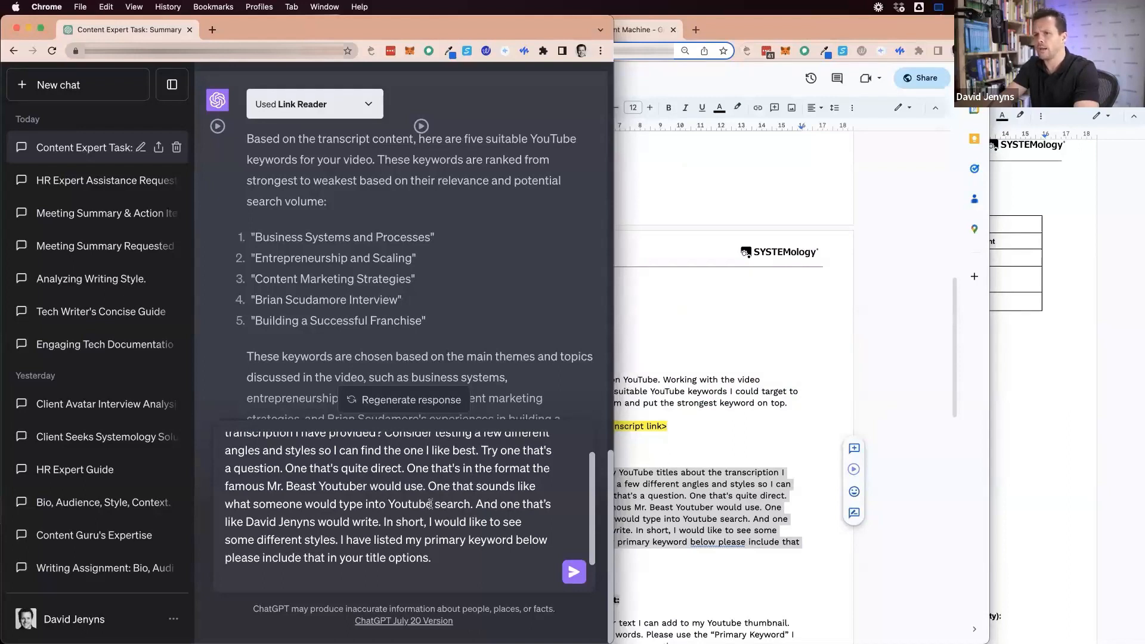
{"action": "key", "text": "super+v"}
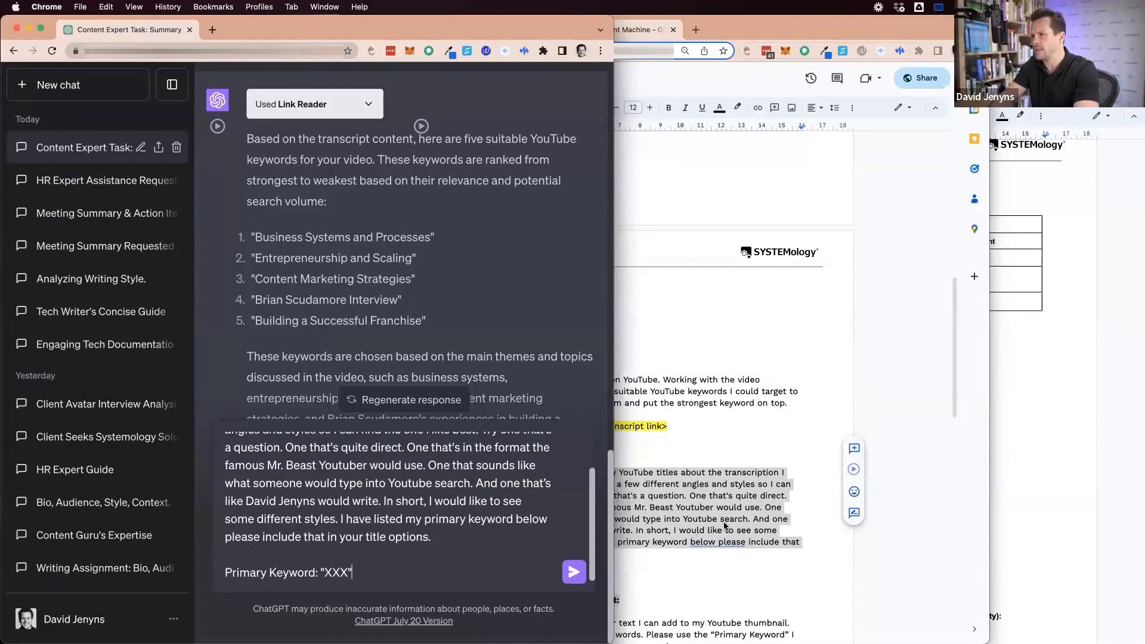
- Replace the "XXX" placeholder in the title prompt with the primary keyword "Brian Scudamore" copied from the template, and send the message
{"action": "left_click", "coordinate": [1042, 460]}
{"action": "left_click_drag", "start_coordinate": [722, 376], "coordinate": [783, 375]}
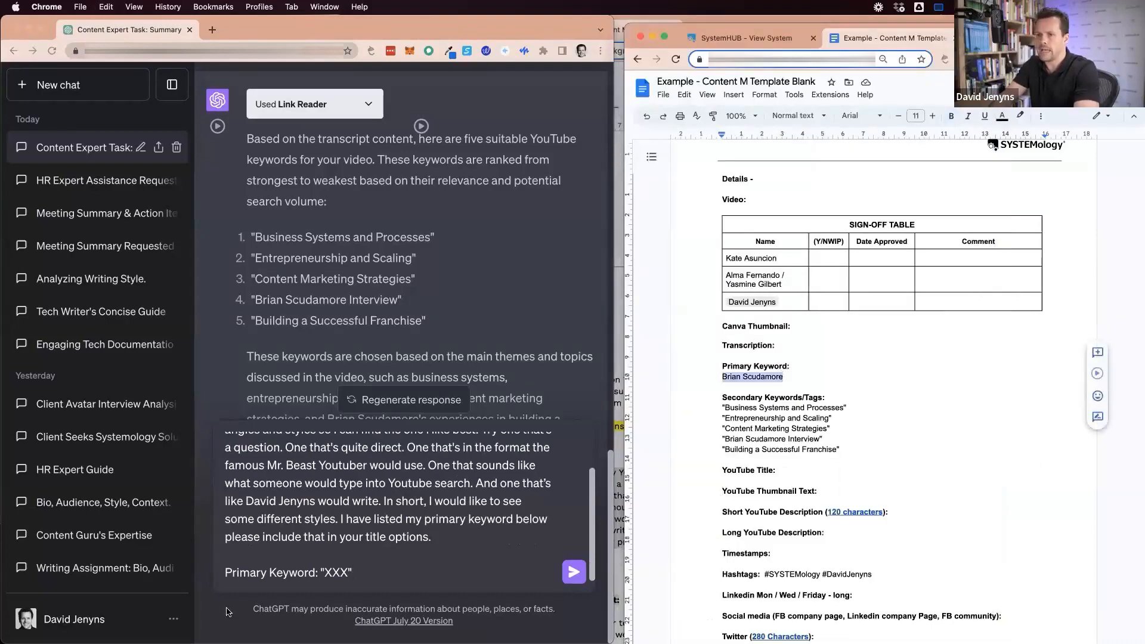
{"action": "left_click", "coordinate": [327, 565]}
{"action": "double_click", "coordinate": [322, 571]}
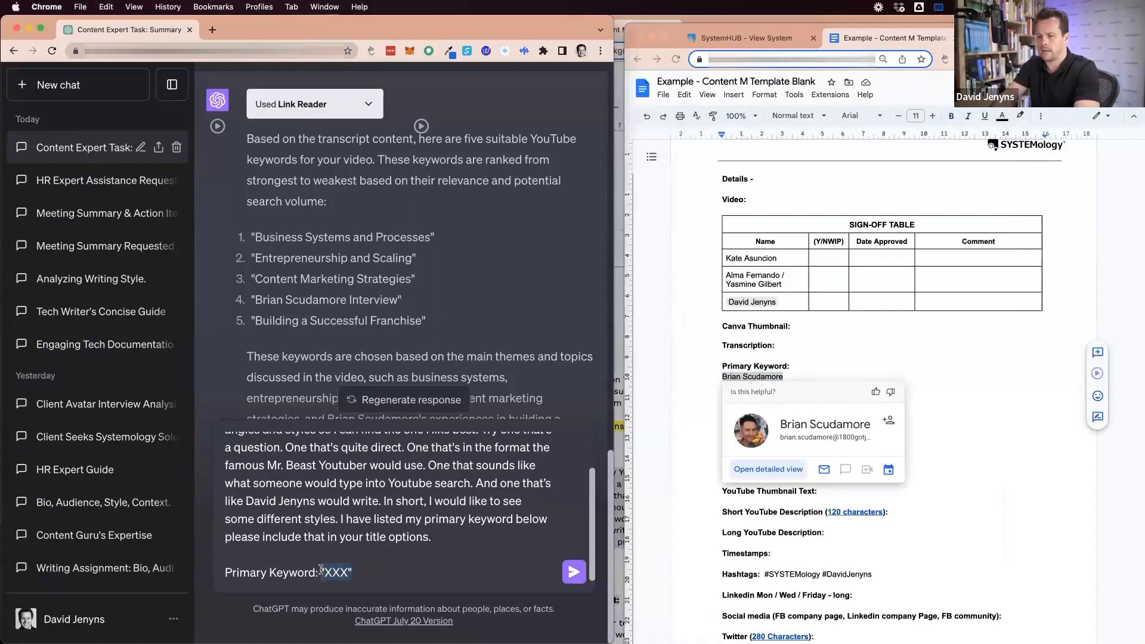
{"action": "key", "text": "super+v"}
{"action": "left_click", "coordinate": [572, 572]}
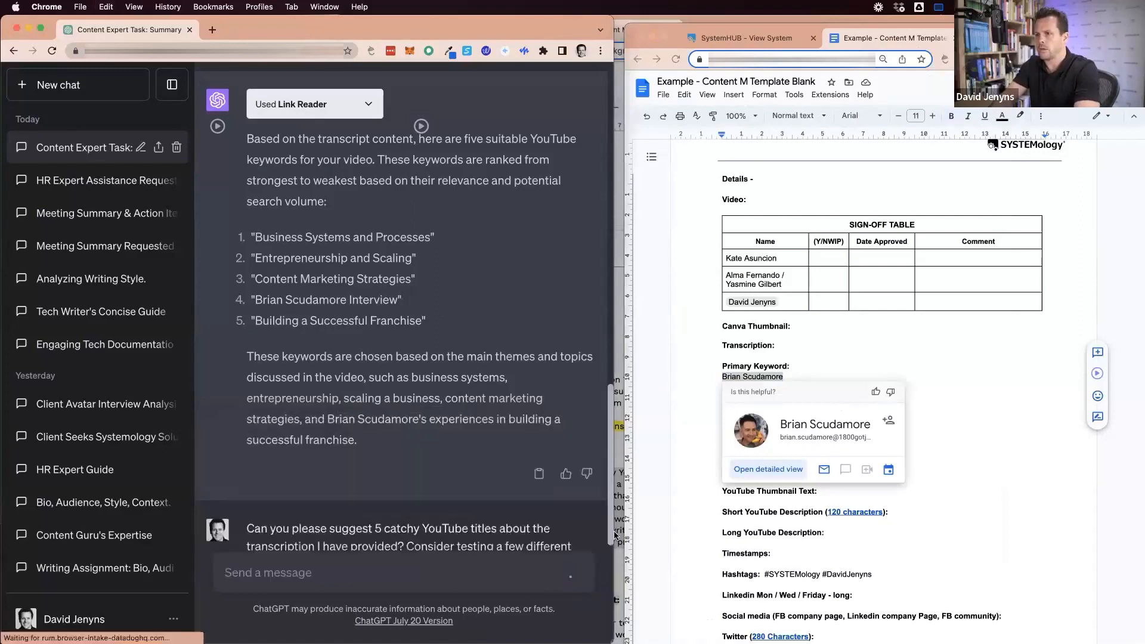
- Copy the question-style title "How Did Brian Scudamore Build a $600 Million Business?" and paste it without formatting on a new line under "YouTube Title:" in the template
{"action": "left_click", "coordinate": [906, 348]}
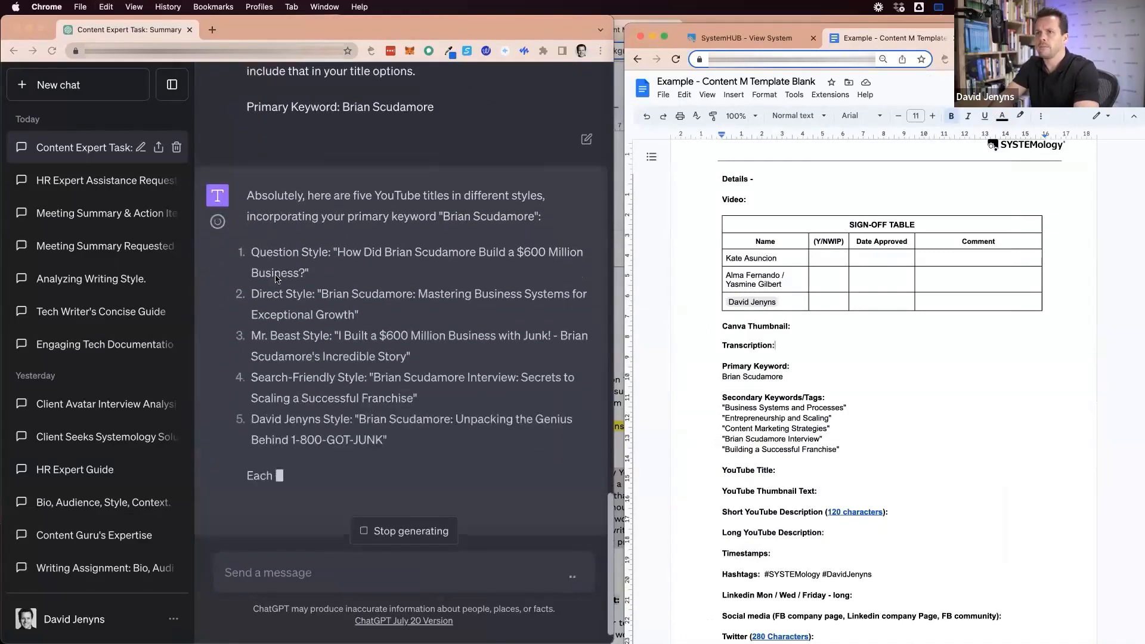
{"action": "left_click", "coordinate": [337, 237]}
{"action": "left_click_drag", "start_coordinate": [337, 232], "coordinate": [335, 248]}
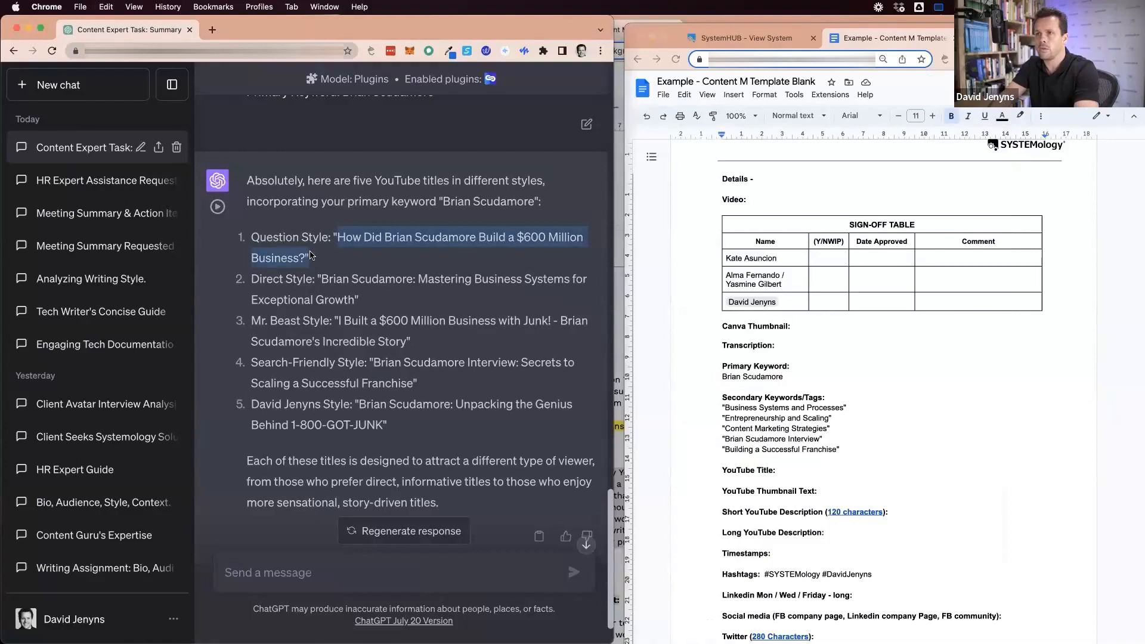
{"action": "left_click", "coordinate": [822, 375]}
{"action": "left_click", "coordinate": [785, 474]}
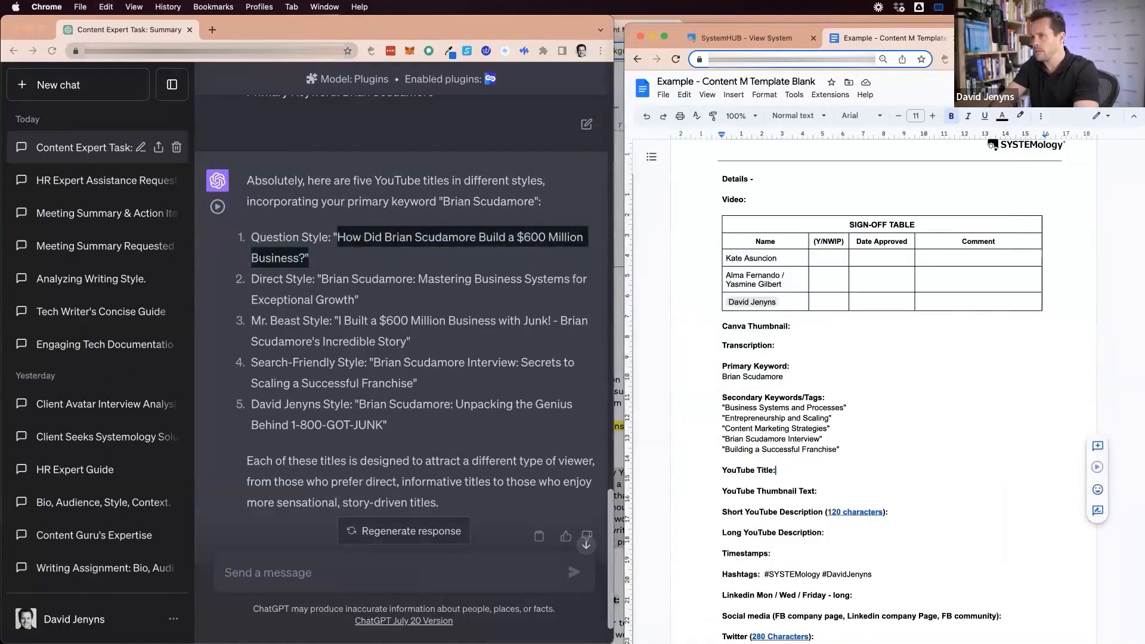
{"action": "key", "text": "Return"}
{"action": "left_click", "coordinate": [106, 7]}
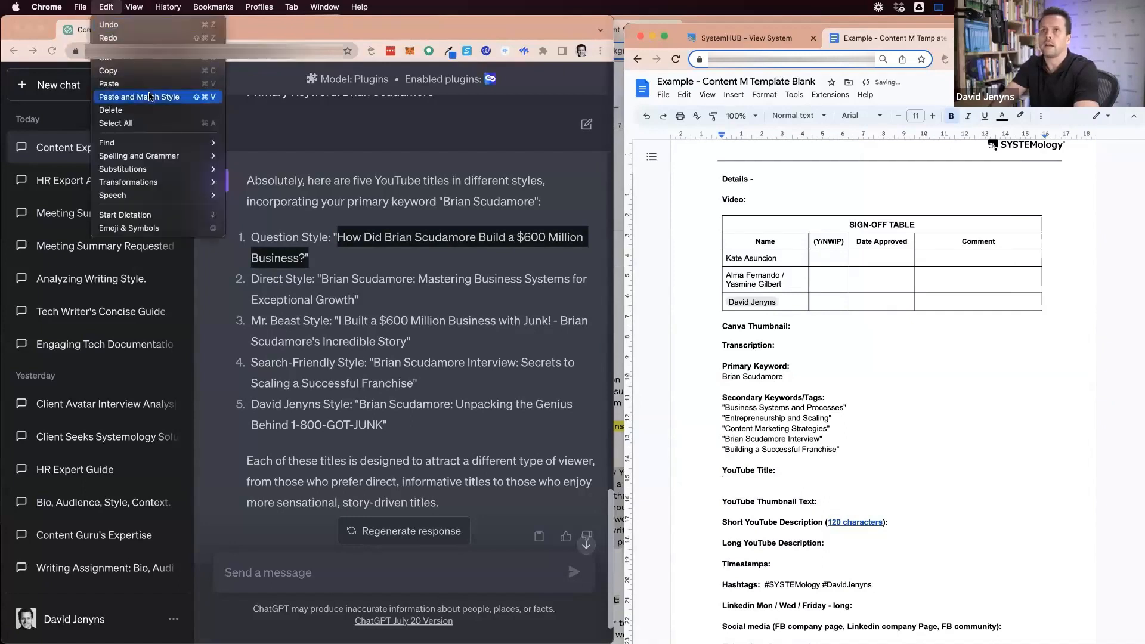
{"action": "left_click", "coordinate": [127, 89]}
- Delete the trailing quotation mark from the pasted YouTube title and remove its bold formatting
{"action": "key", "text": "BackSpace"}
{"action": "key", "text": "super+shift+Left"}
{"action": "key", "text": "super+b"}
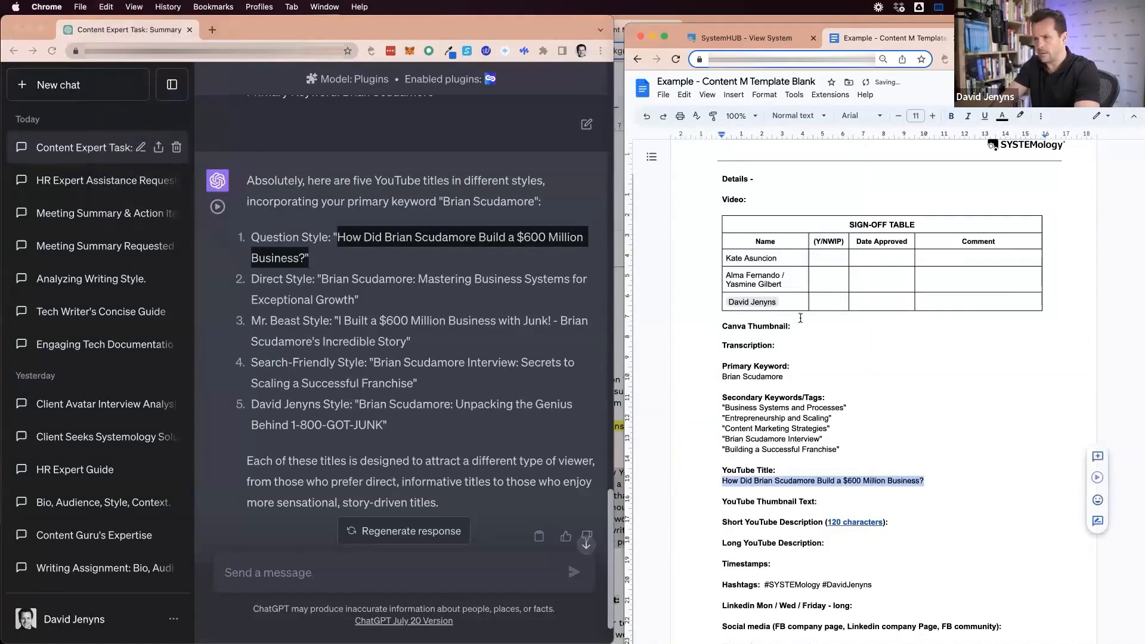
- Copy the YouTube Thumbnail Text Prompt paragraph asking for 5 suggestions of 2-5 words from the "Prompt - Content Machine" document
{"action": "left_click", "coordinate": [755, 18]}
{"action": "scroll", "coordinate": [574, 356], "scroll_direction": "down", "scroll_amount": 5}
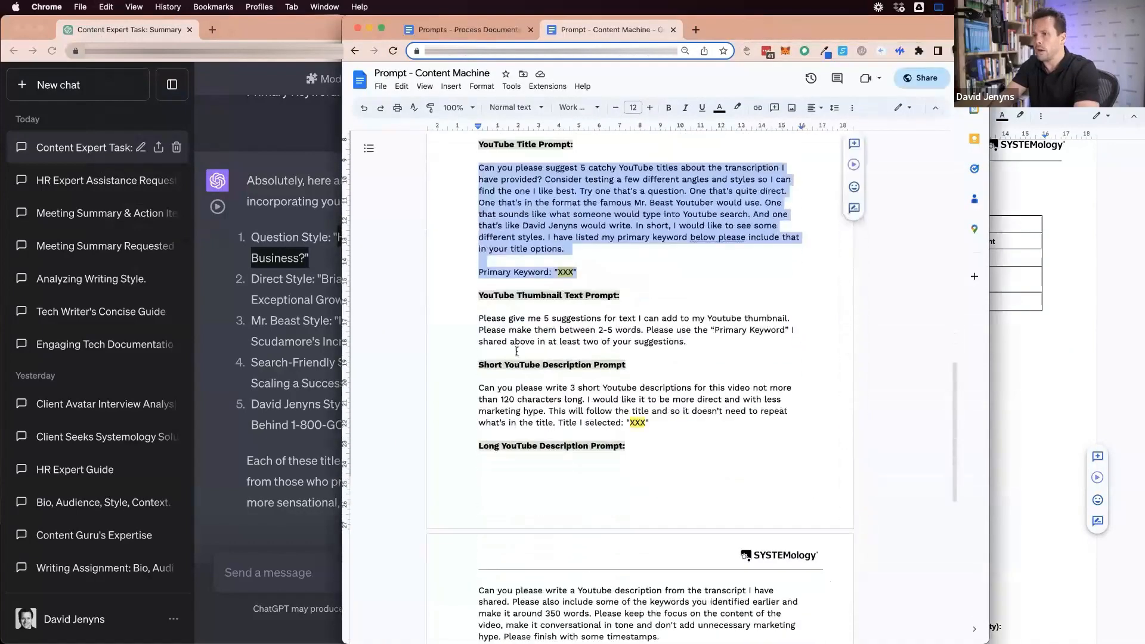
{"action": "left_click", "coordinate": [470, 322]}
{"action": "left_click", "coordinate": [707, 343], "text": "shift"}
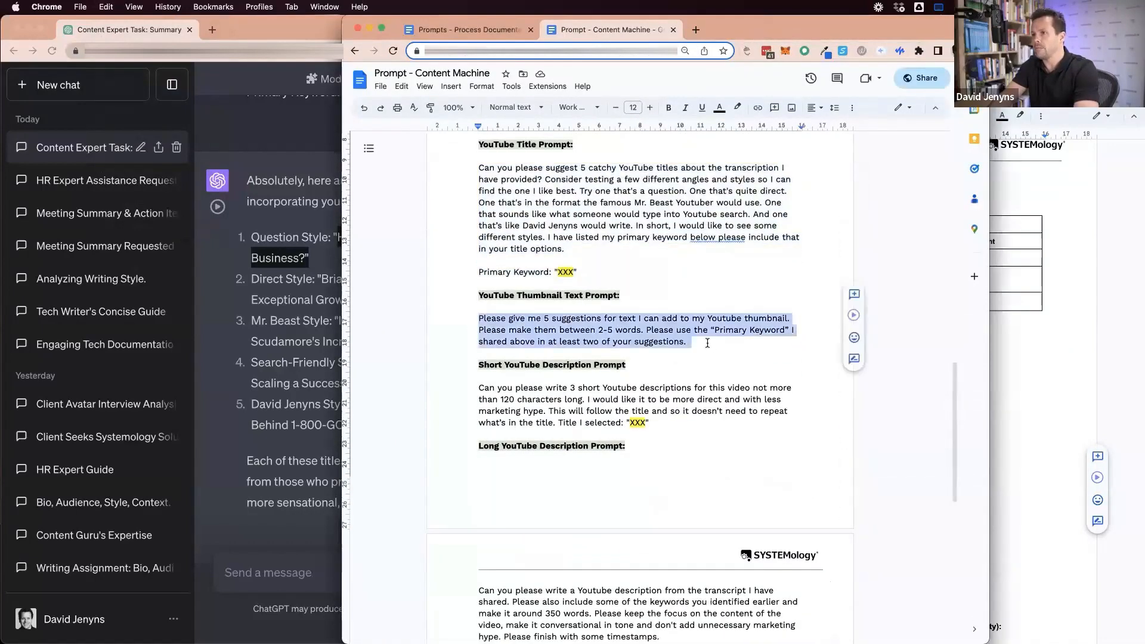
{"action": "key", "text": "super+c"}
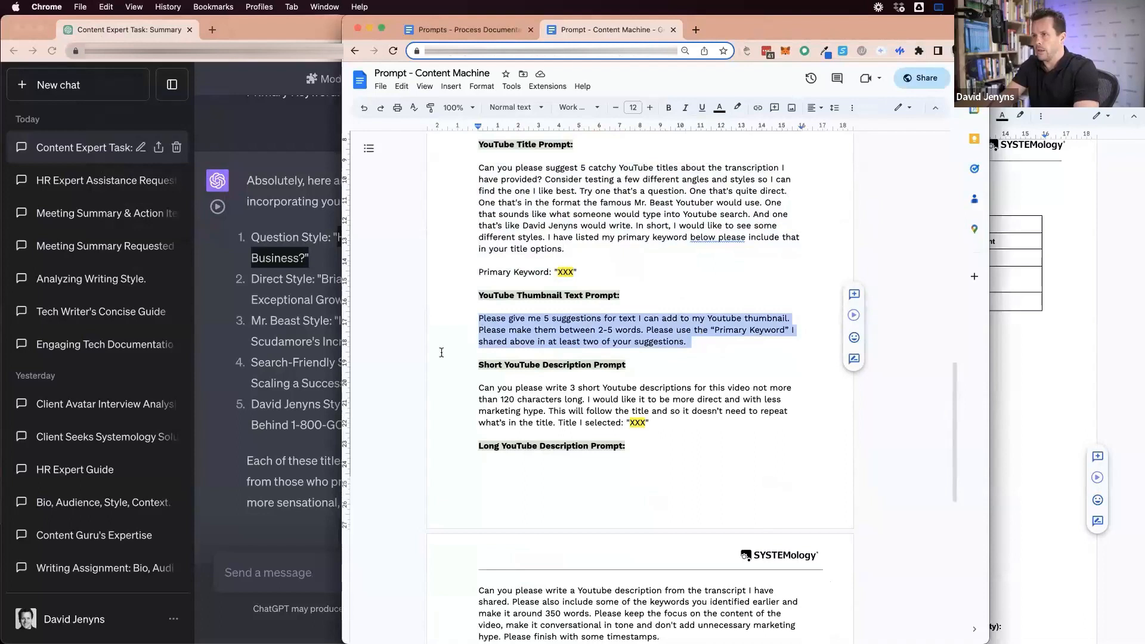
{"action": "left_click", "coordinate": [704, 329]}
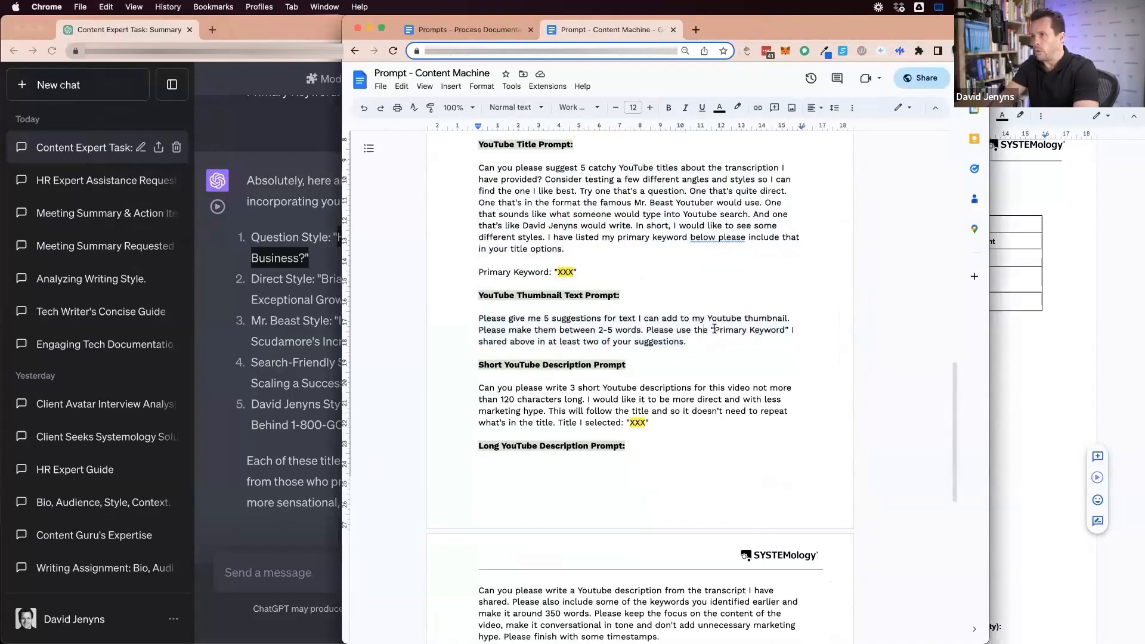
{"action": "left_click", "coordinate": [789, 329], "text": "shift"}
{"action": "left_click", "coordinate": [538, 307]}
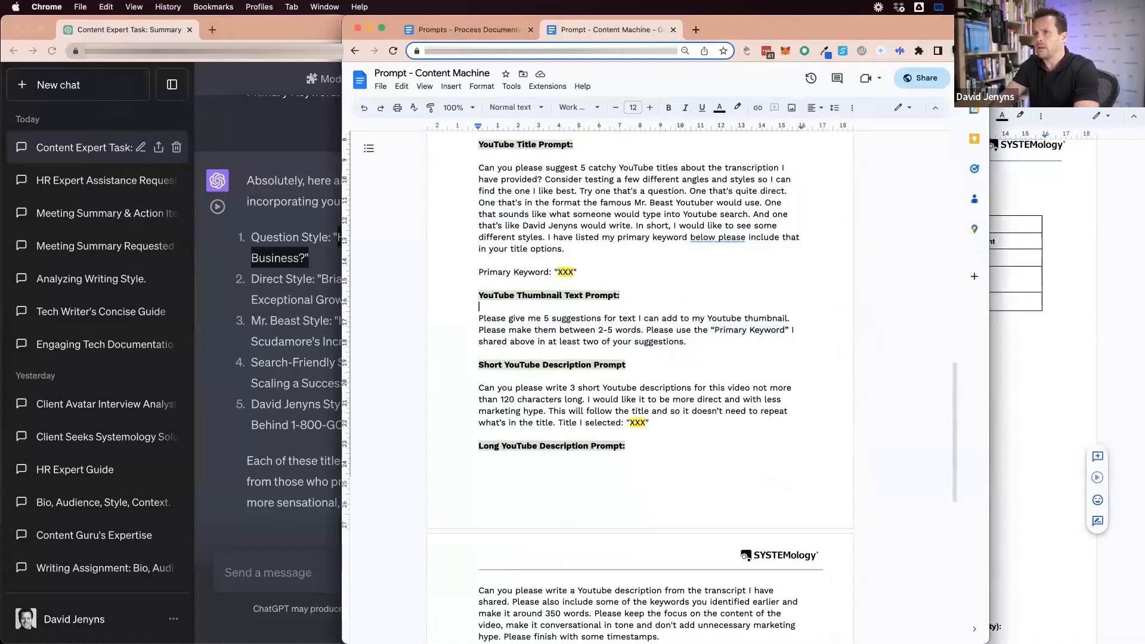
{"action": "key", "text": "shift+Down"}
{"action": "key", "text": "shift+Down"}
{"action": "key", "text": "shift+Down"}
{"action": "key", "text": "shift+Left"}
{"action": "key", "text": "super+c"}
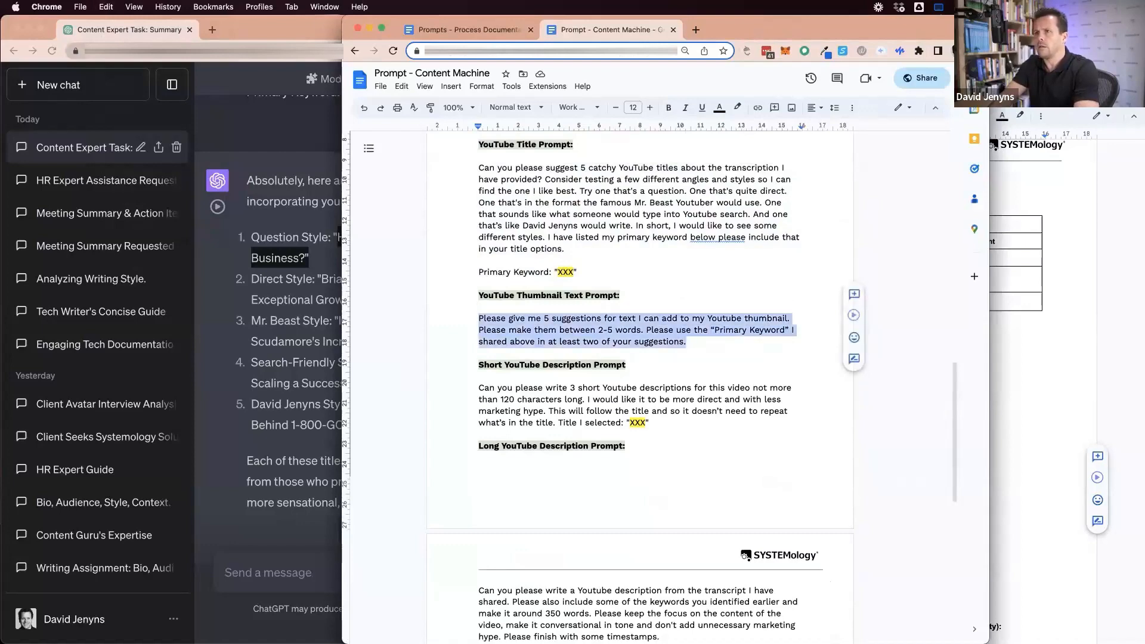
- Paste the thumbnail text prompt into the ChatGPT conversation and send it
{"action": "left_click", "coordinate": [244, 338]}
{"action": "scroll", "coordinate": [331, 352], "scroll_direction": "up", "scroll_amount": 2}
{"action": "scroll", "coordinate": [332, 352], "scroll_direction": "down", "scroll_amount": 3}
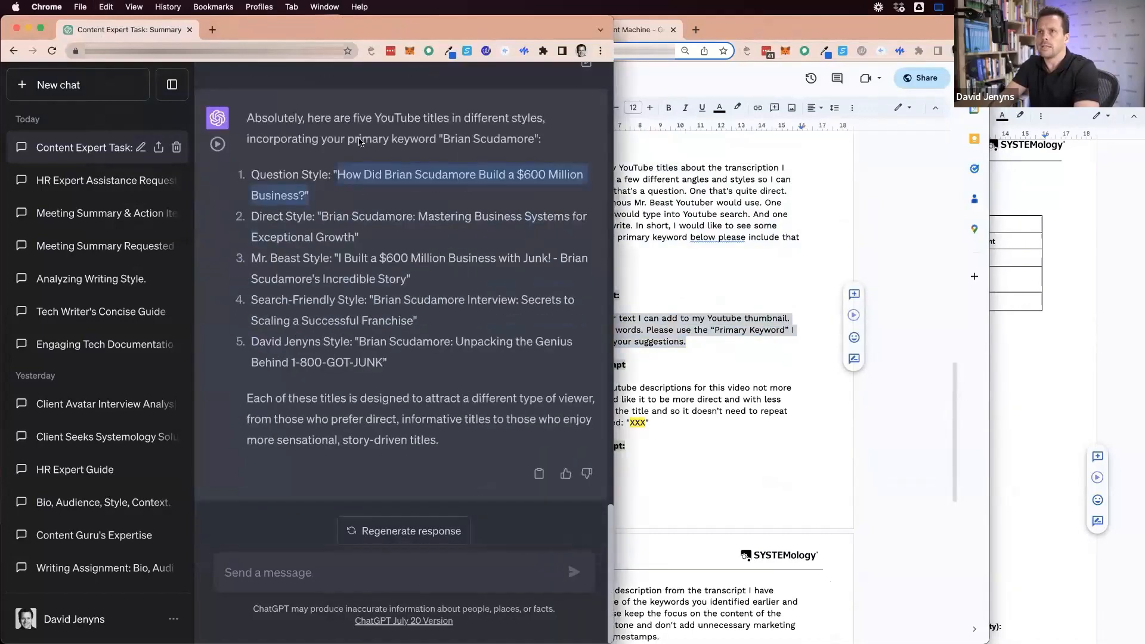
{"action": "left_click", "coordinate": [384, 571]}
{"action": "key", "text": "super+v"}
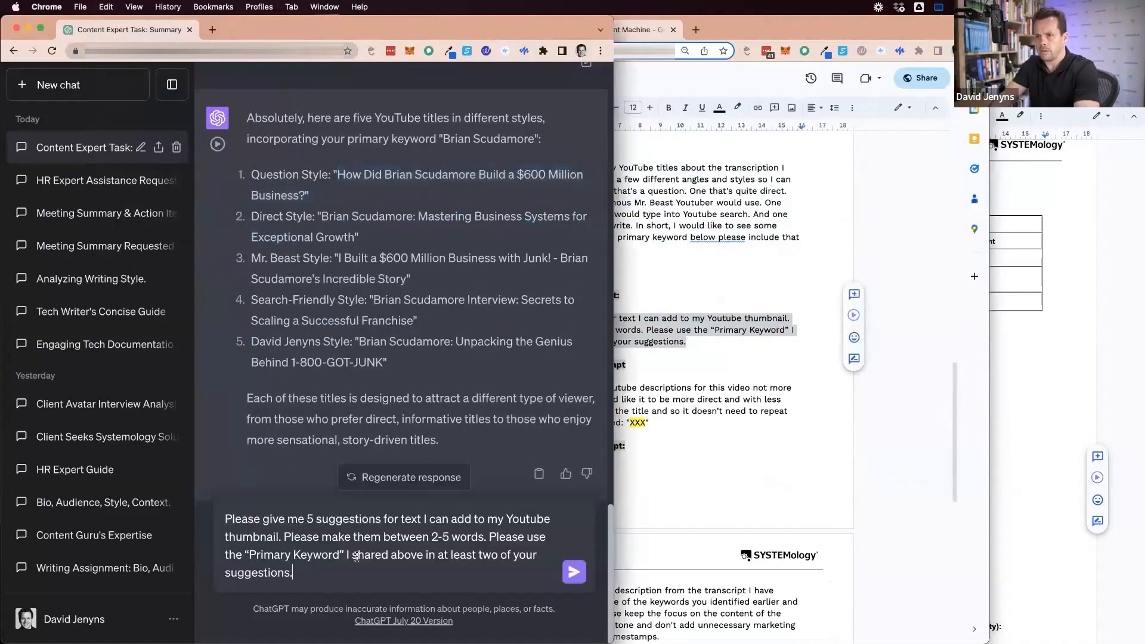
{"action": "left_click", "coordinate": [574, 572]}
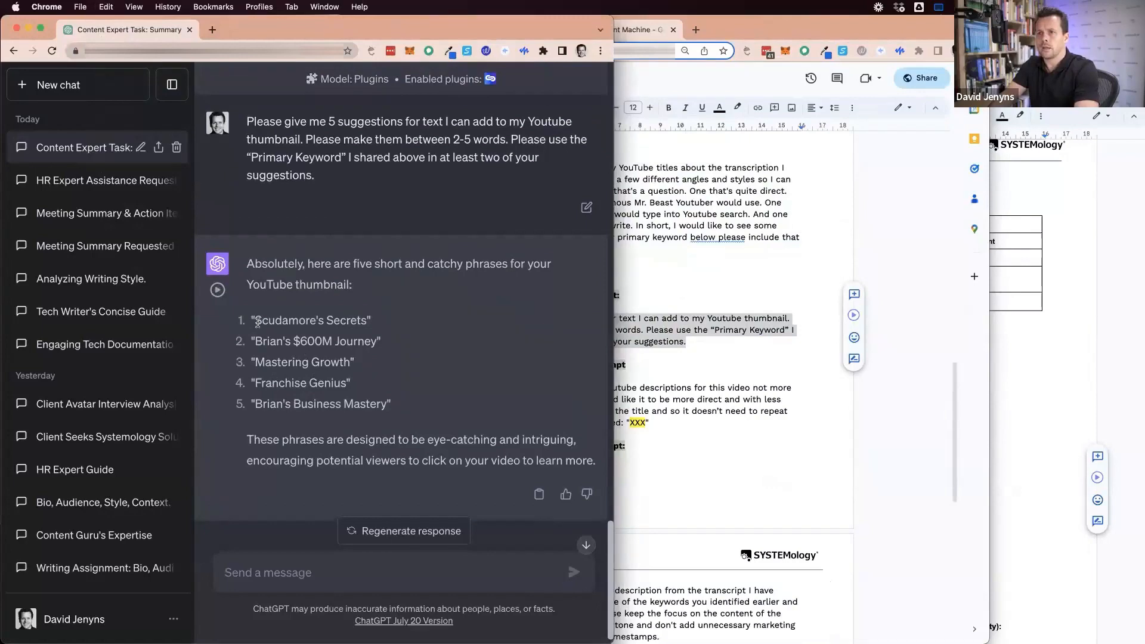
- Copy "Brian's $600M Journey" from the reply and paste it unformatted and non-bold on a new line under "YouTube Thumbnail Text:" in the template
{"action": "left_click_drag", "start_coordinate": [254, 341], "coordinate": [386, 338]}
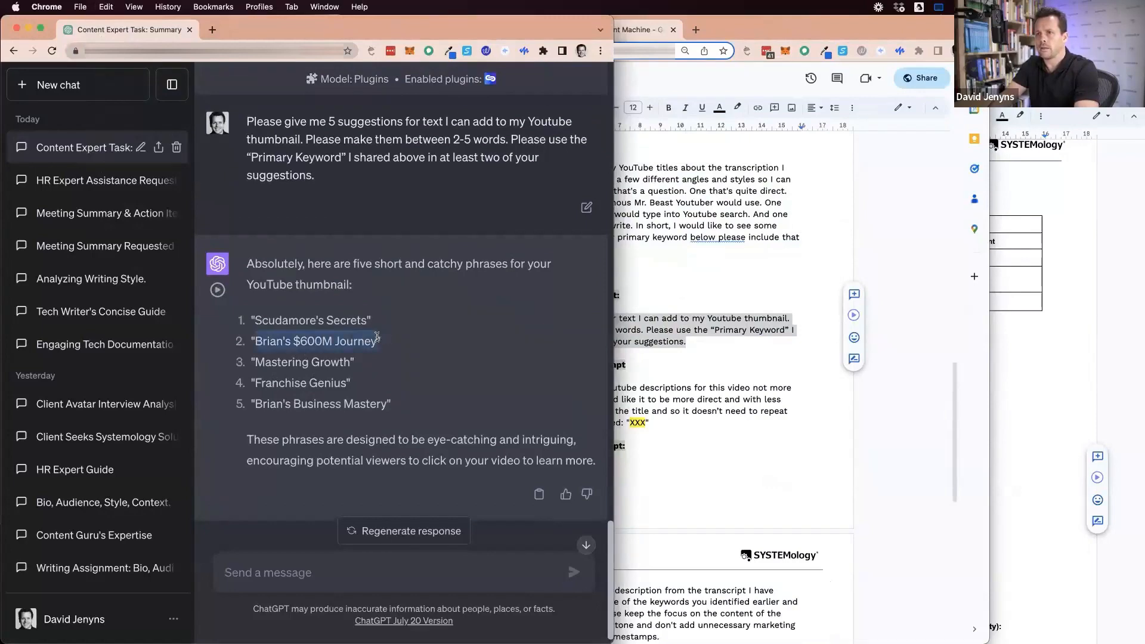
{"action": "left_click", "coordinate": [1054, 339]}
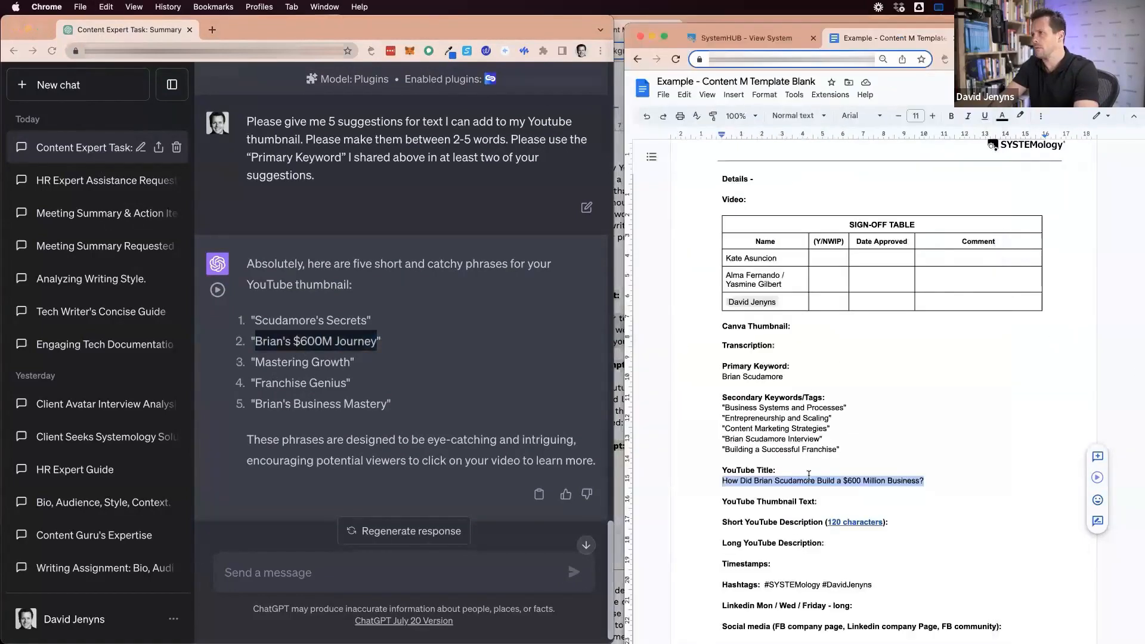
{"action": "left_click", "coordinate": [824, 504]}
{"action": "key", "text": "Return"}
{"action": "key", "text": "super+v"}
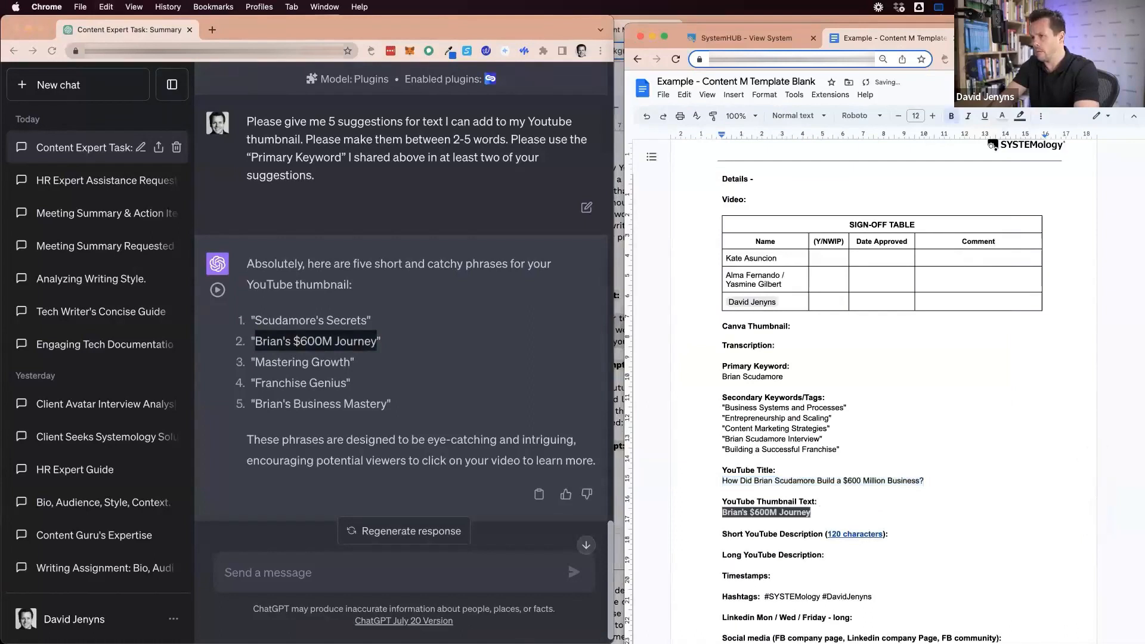
{"action": "key", "text": "super+z"}
{"action": "left_click", "coordinate": [106, 6]}
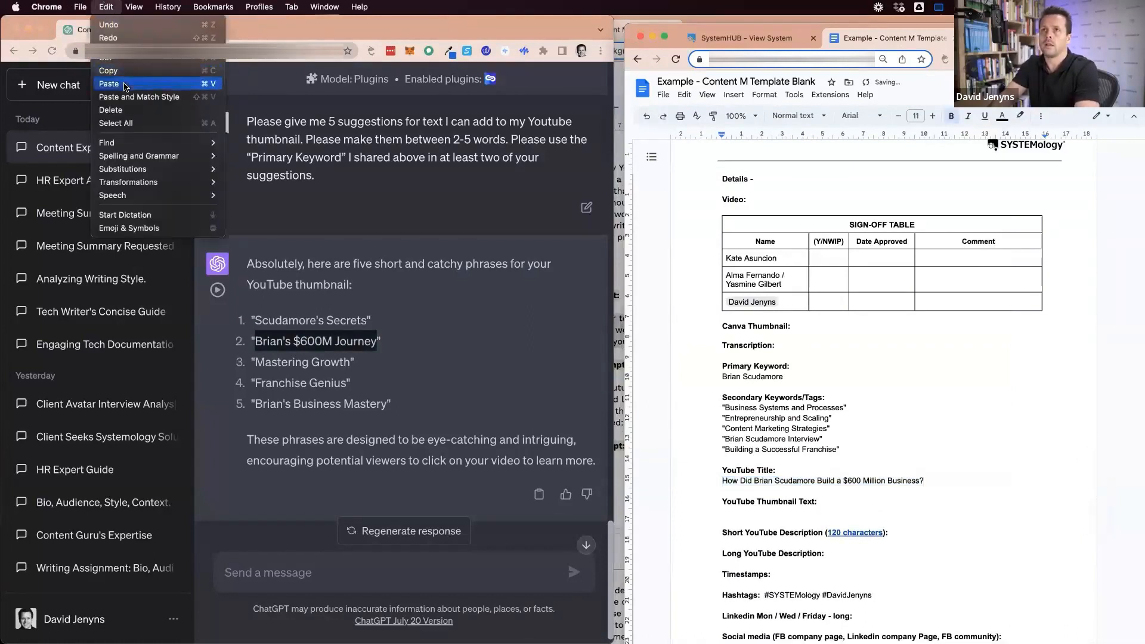
{"action": "left_click", "coordinate": [139, 96]}
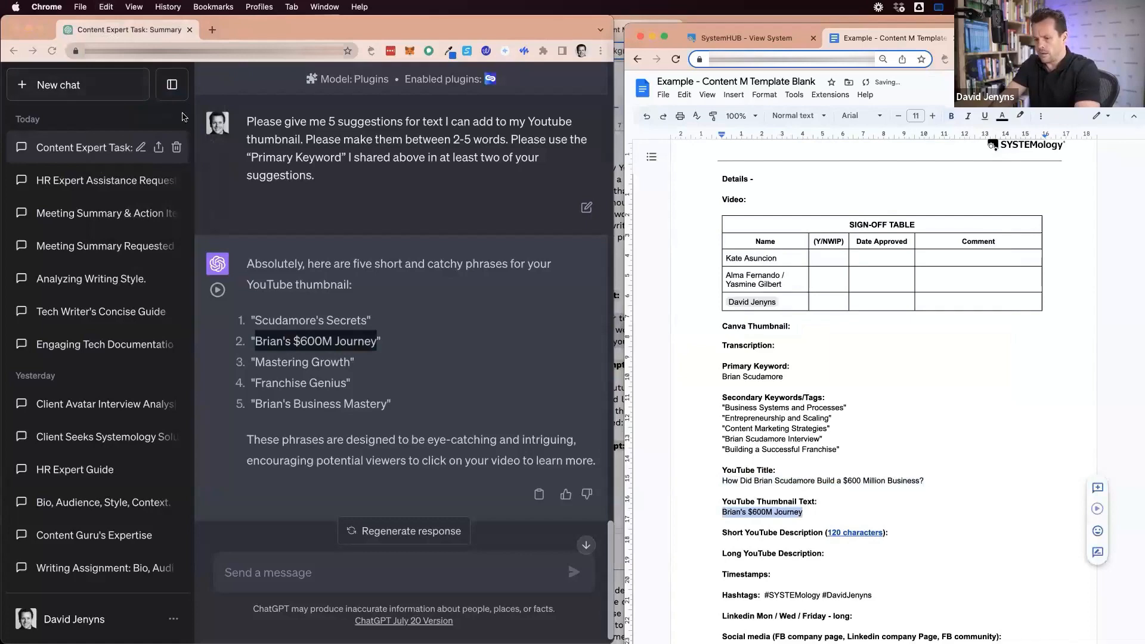
- Copy the Short YouTube Description Prompt from the "Prompt - Content Machine" document and paste it into the ChatGPT message
{"action": "left_click", "coordinate": [770, 17]}
{"action": "scroll", "coordinate": [487, 365], "scroll_direction": "up", "scroll_amount": 2}
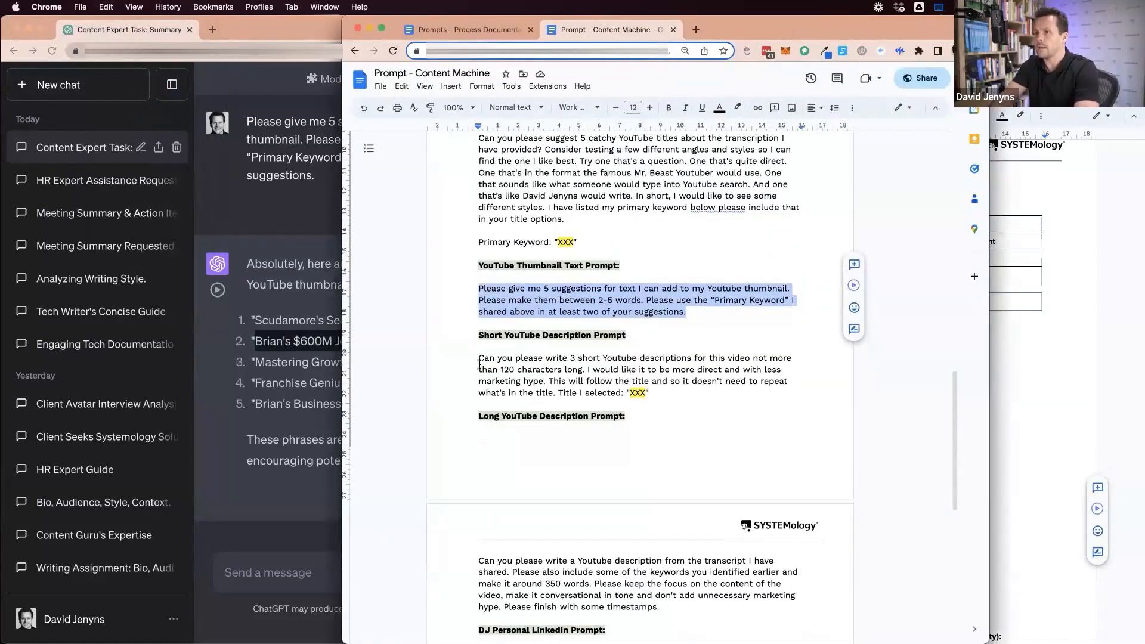
{"action": "left_click", "coordinate": [477, 359]}
{"action": "left_click", "coordinate": [690, 396], "text": "shift"}
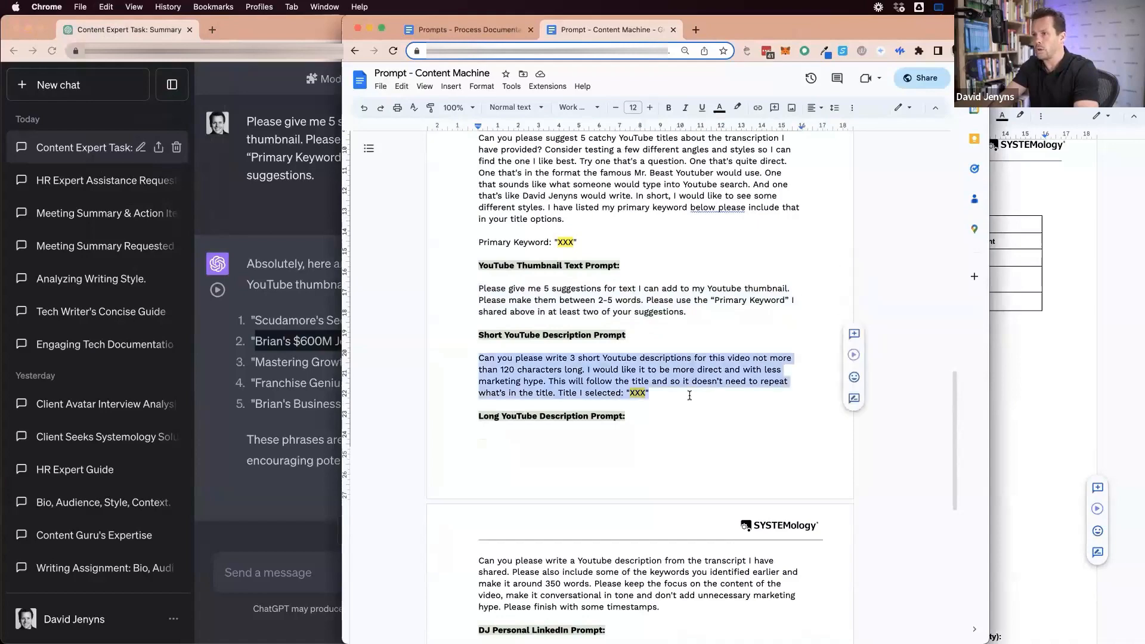
{"action": "left_click", "coordinate": [297, 493]}
{"action": "left_click", "coordinate": [280, 575]}
{"action": "key", "text": "super+v"}
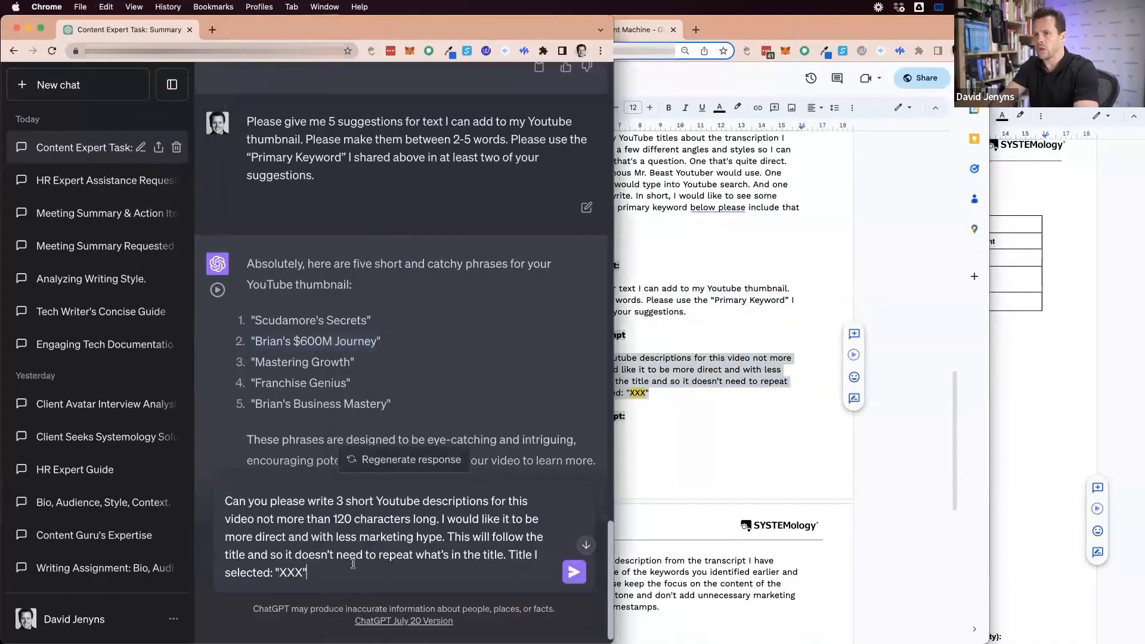
- Replace "XXX" in the ChatGPT message with the YouTube title copied from the template and send the short description prompt
{"action": "left_click", "coordinate": [1043, 417]}
{"action": "triple_click", "coordinate": [925, 481]}
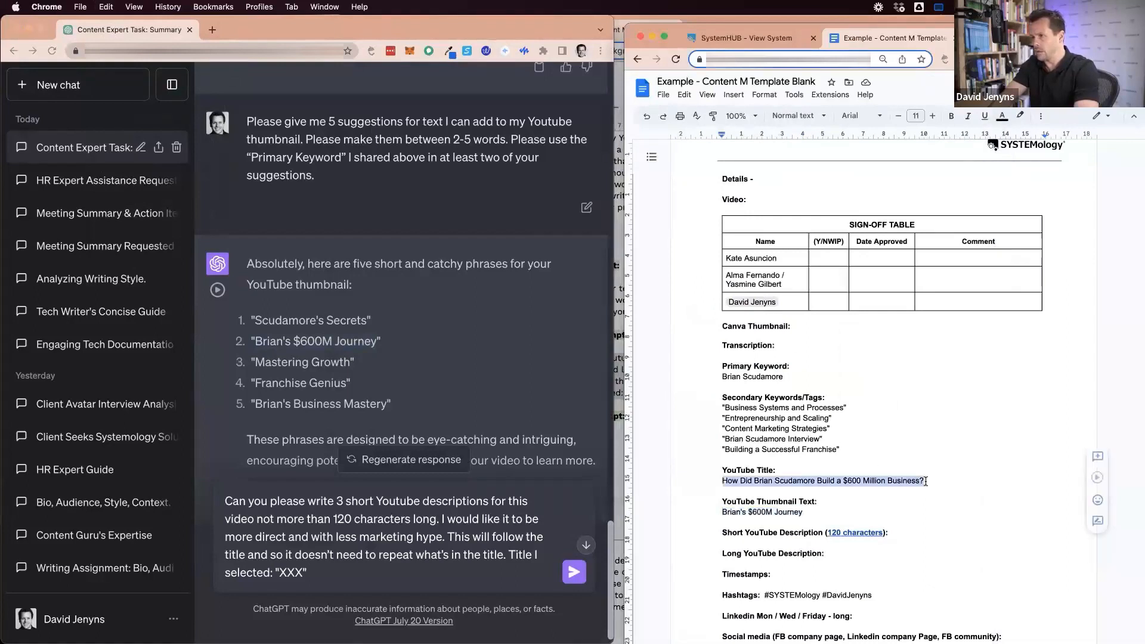
{"action": "left_click", "coordinate": [309, 567]}
{"action": "double_click", "coordinate": [289, 571]}
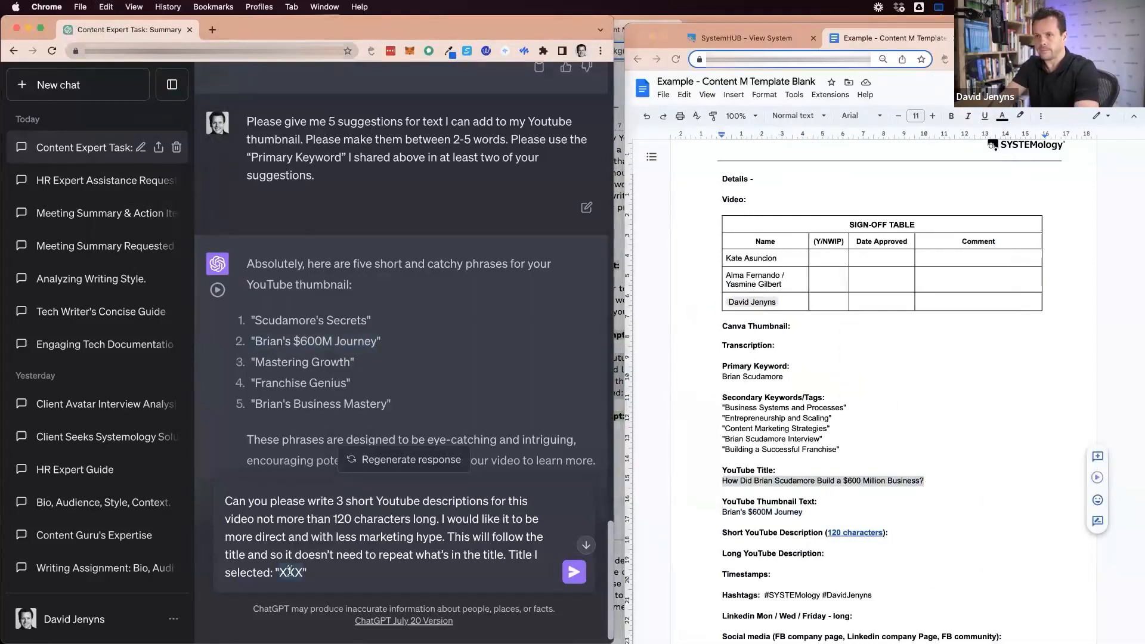
{"action": "key", "text": "super+v"}
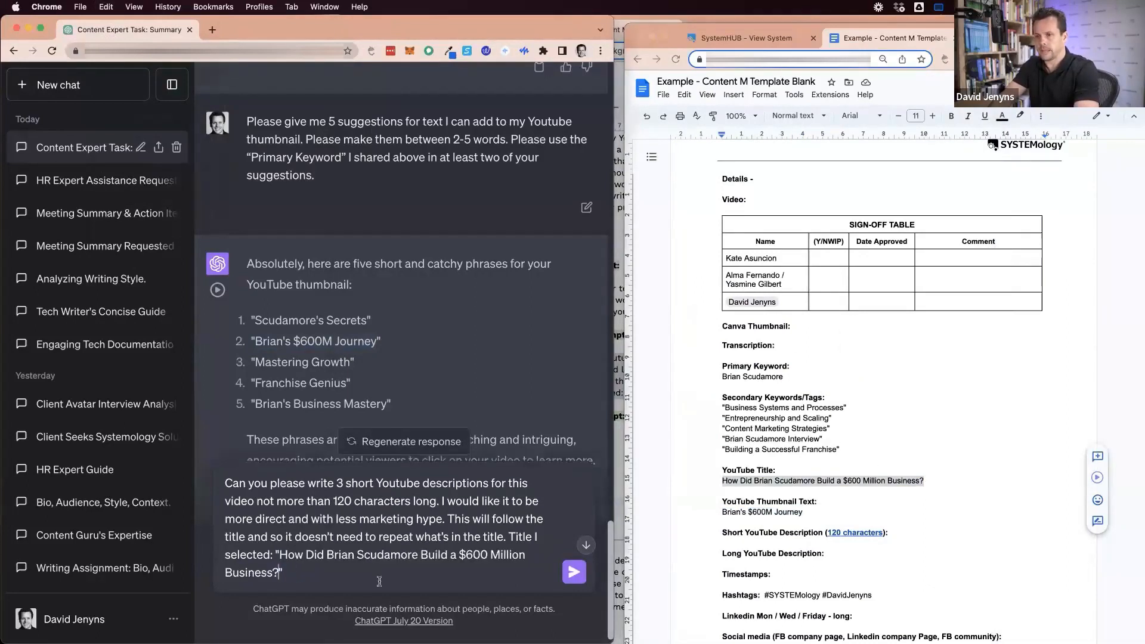
{"action": "left_click", "coordinate": [573, 574]}
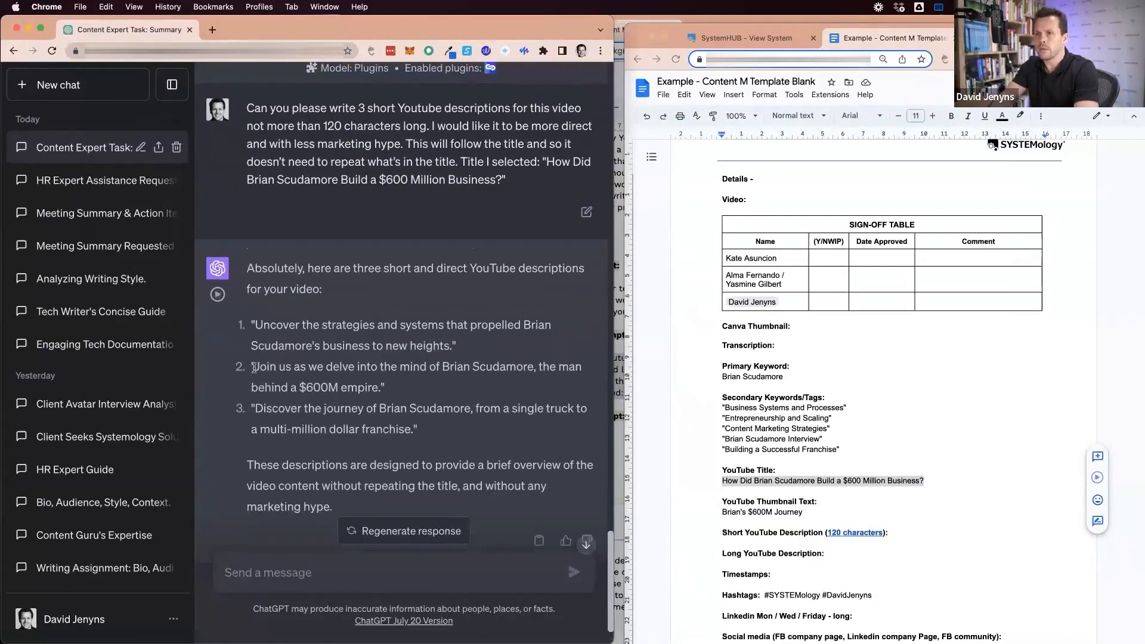
- Copy the third suggested description, "Discover the journey of Brian Scudamore...", and paste it on a new line under "Short YouTube Description" in the template
{"action": "left_click_drag", "start_coordinate": [253, 324], "coordinate": [328, 325]}
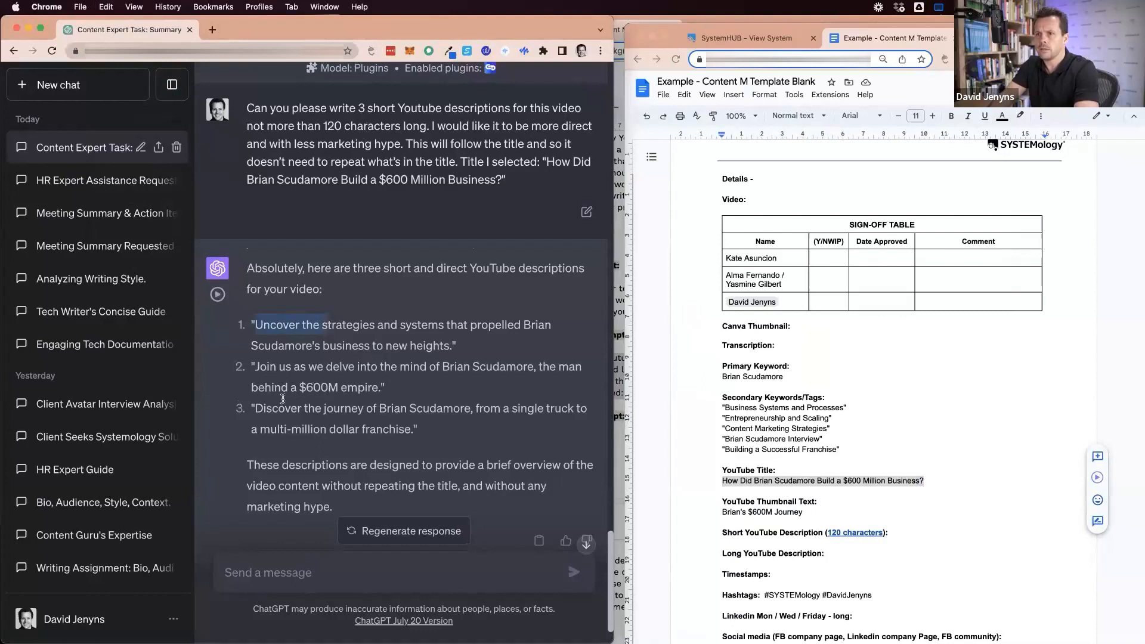
{"action": "left_click_drag", "start_coordinate": [257, 407], "coordinate": [415, 432]}
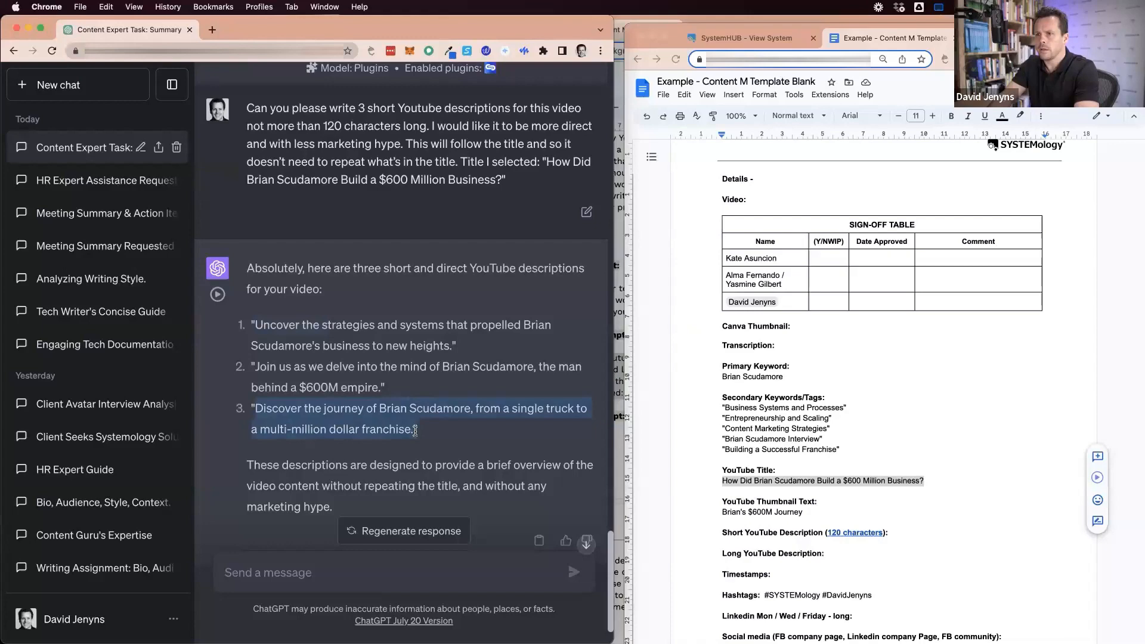
{"action": "left_click", "coordinate": [875, 453]}
{"action": "scroll", "coordinate": [863, 478], "scroll_direction": "down", "scroll_amount": 4}
{"action": "left_click", "coordinate": [807, 425]}
{"action": "key", "text": "Up"}
{"action": "key", "text": "Return"}
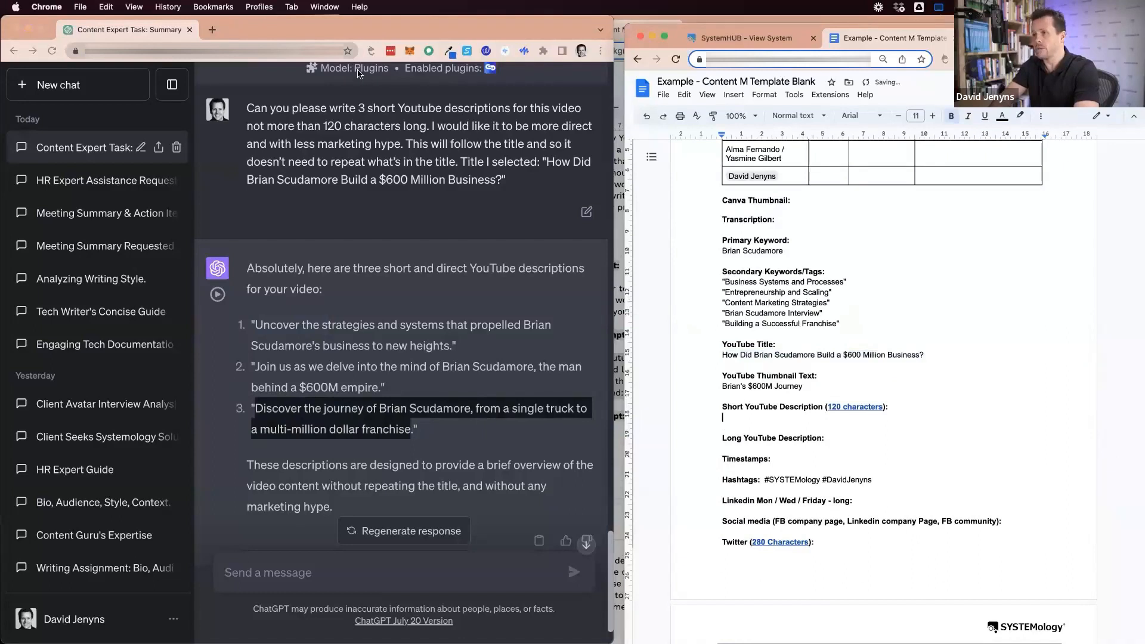
{"action": "left_click", "coordinate": [107, 6]}
{"action": "left_click", "coordinate": [137, 97]}
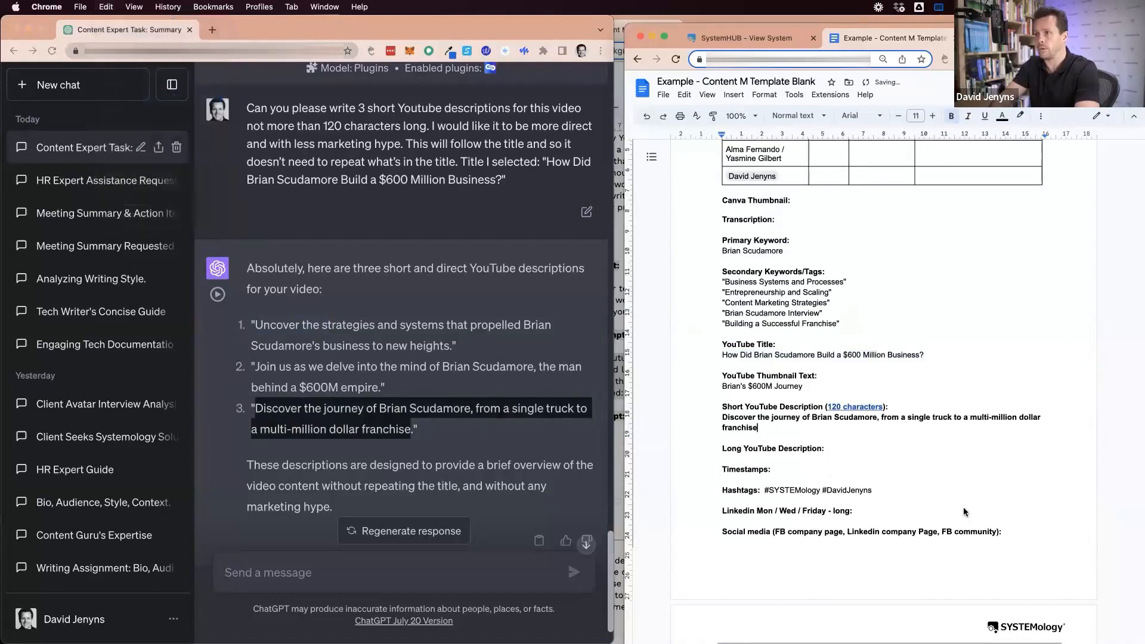
- Remove the bold formatting from the pasted short YouTube description
{"action": "key", "text": "shift+Up"}
{"action": "key", "text": "super+shift+Left"}
{"action": "key", "text": "super+b"}
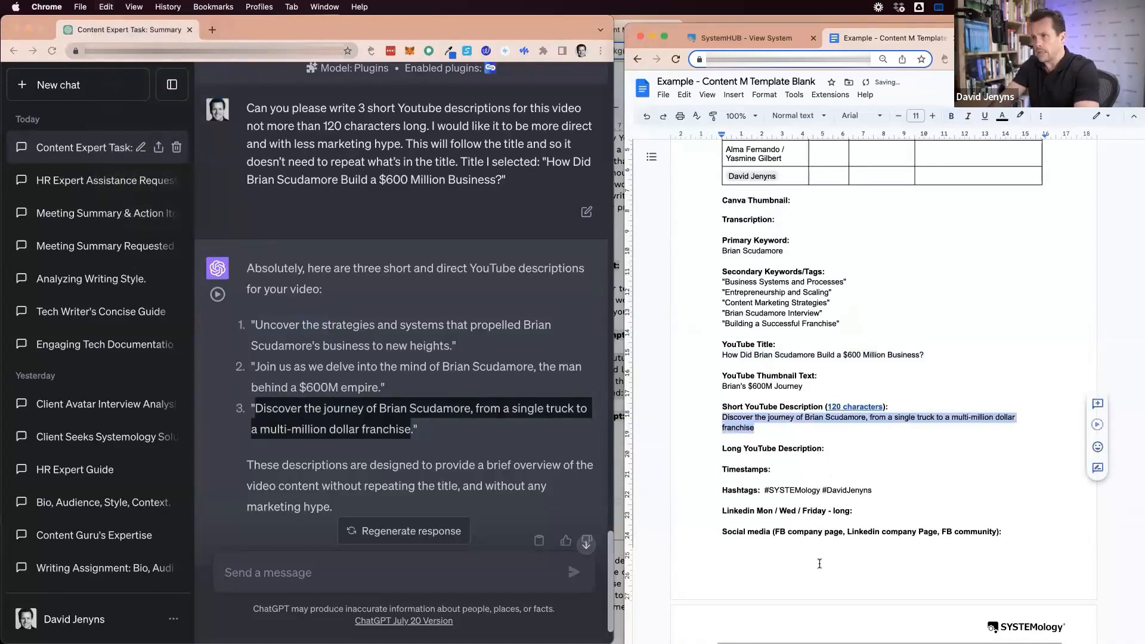
- Copy the Long YouTube Description Prompt paragraph from the "Prompt - Content Machine" document and send it in the ChatGPT conversation
{"action": "key", "text": "super+grave"}
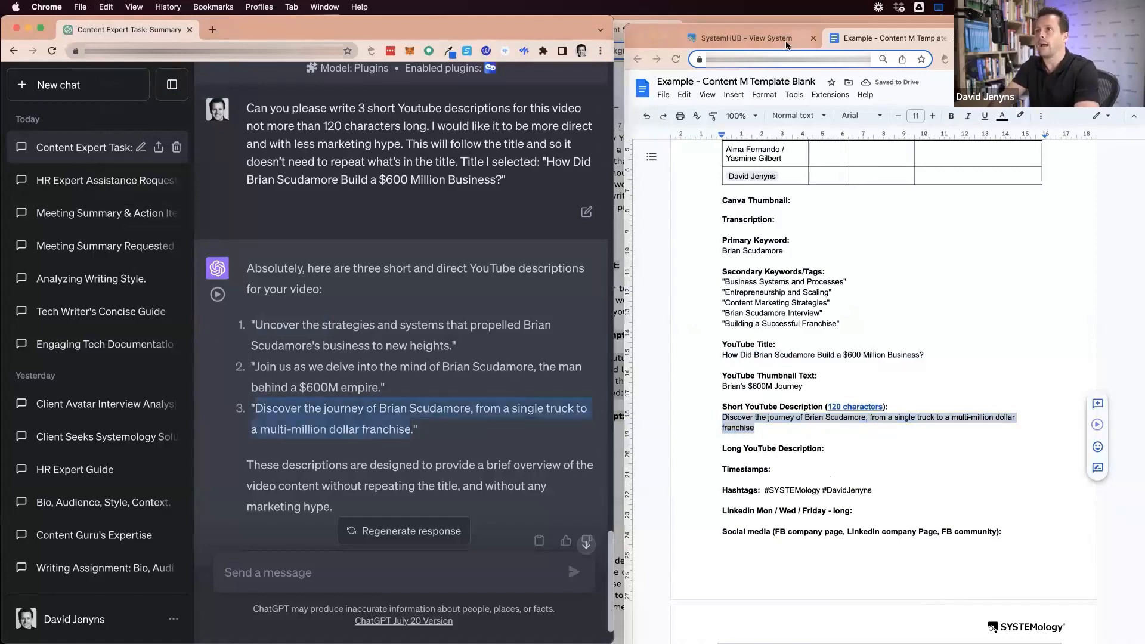
{"action": "left_click", "coordinate": [746, 18]}
{"action": "scroll", "coordinate": [455, 425], "scroll_direction": "down", "scroll_amount": 3}
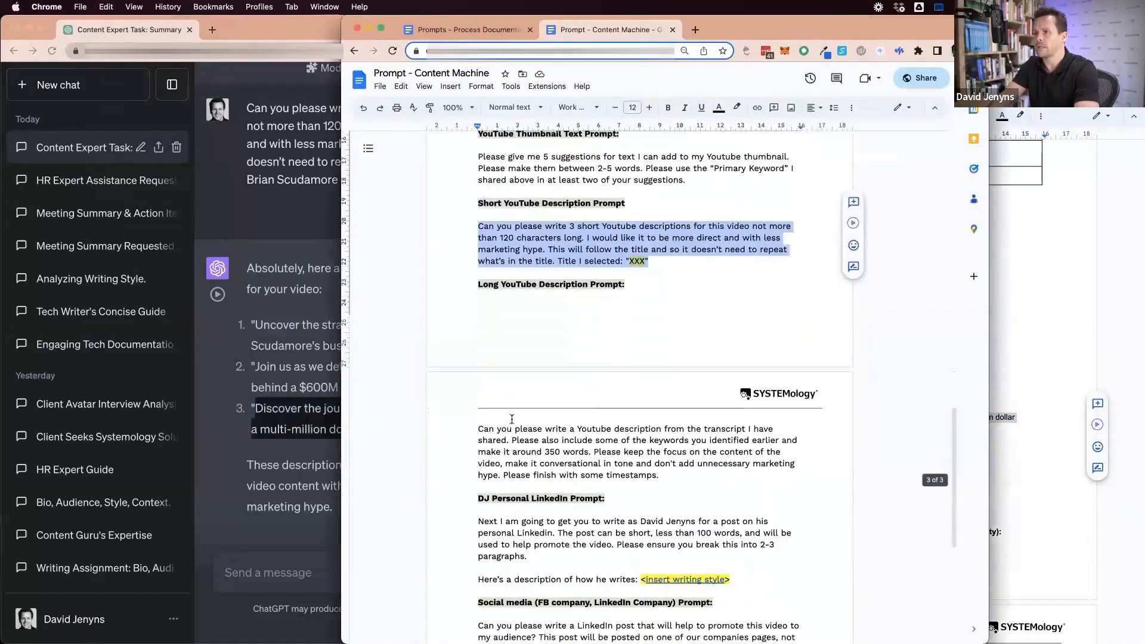
{"action": "left_click", "coordinate": [454, 426]}
{"action": "left_click", "coordinate": [662, 475], "text": "shift"}
{"action": "key", "text": "super+grave"}
{"action": "left_click", "coordinate": [308, 579]}
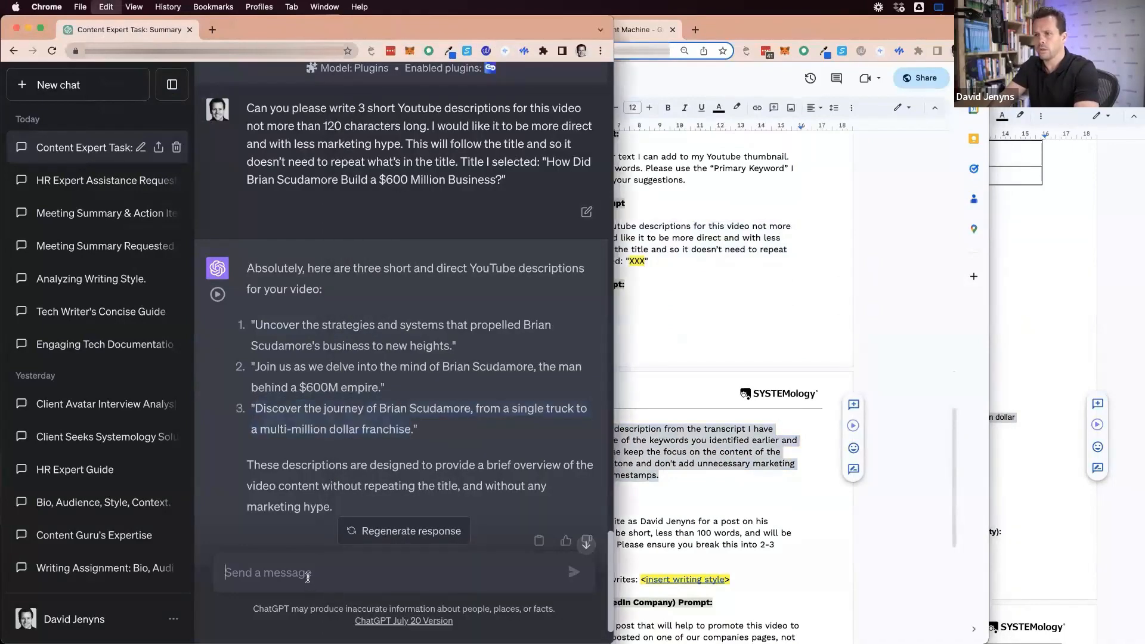
{"action": "key", "text": "super+v"}
{"action": "left_click", "coordinate": [574, 573]}
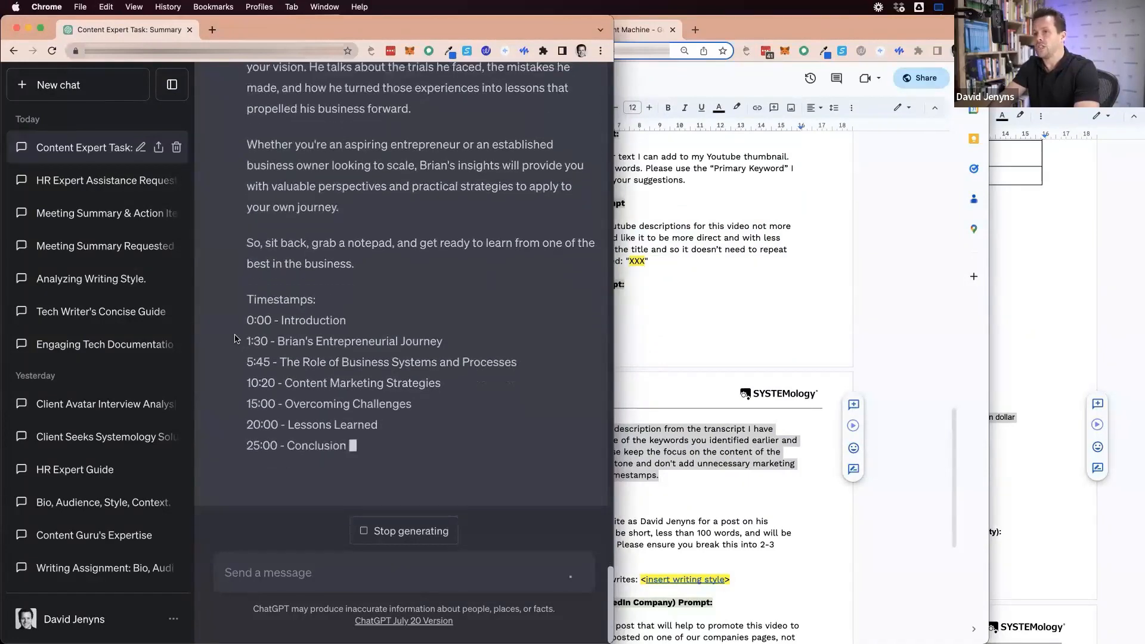
- Copy the long description from ChatGPT's reply, from "Join us in this insightful conversation" through "25:00 - Conclusion"
{"action": "left_click_drag", "start_coordinate": [240, 179], "coordinate": [414, 362]}
{"action": "left_click", "coordinate": [414, 362]}
{"action": "scroll", "coordinate": [334, 311], "scroll_direction": "up", "scroll_amount": 15}
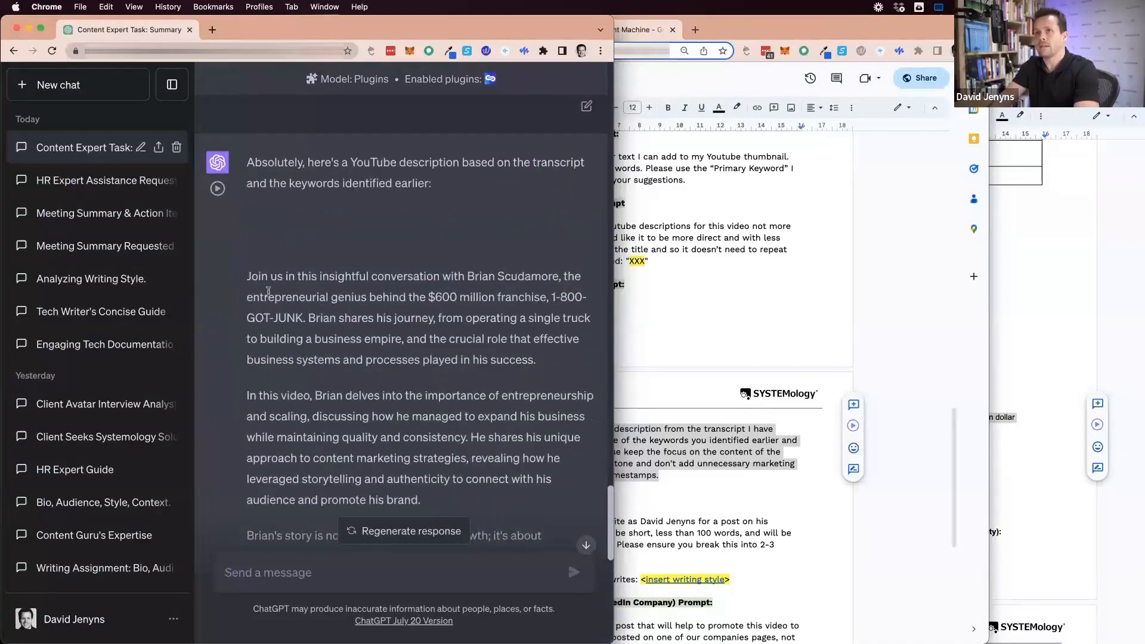
{"action": "left_click_drag", "start_coordinate": [248, 273], "coordinate": [439, 325]}
{"action": "scroll", "coordinate": [440, 327], "scroll_direction": "down", "scroll_amount": 11}
{"action": "left_click", "coordinate": [379, 368], "text": "shift"}
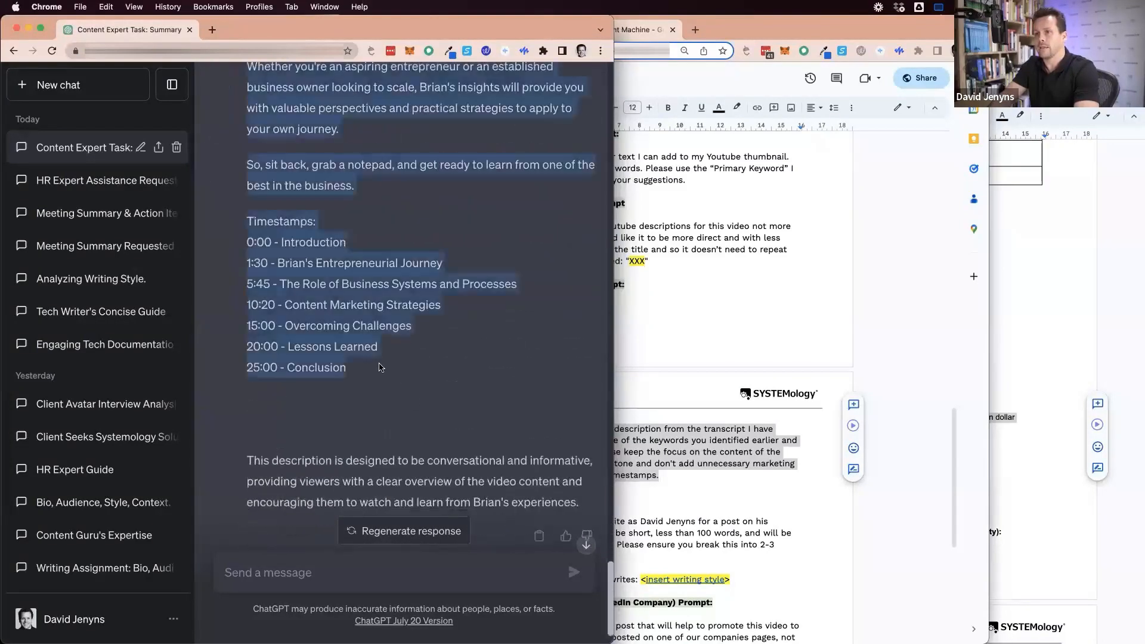
{"action": "left_click", "coordinate": [740, 525]}
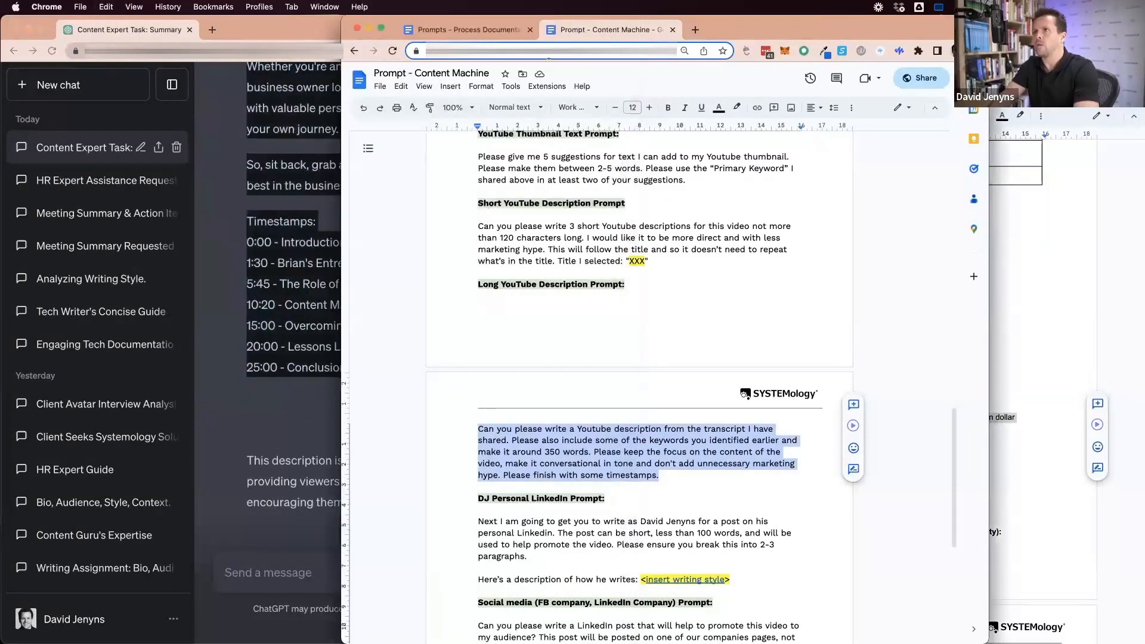
{"action": "left_click", "coordinate": [484, 31]}
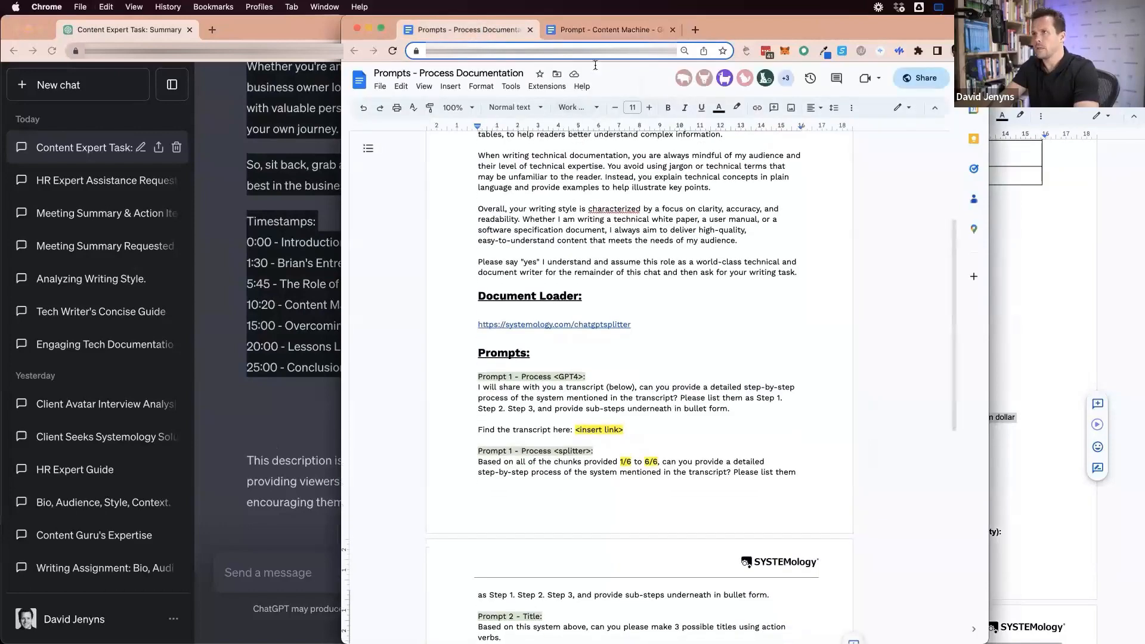
{"action": "left_click", "coordinate": [606, 36]}
- Paste the copied description unformatted on a new line under "Long YouTube Description:" in the template document
{"action": "left_click", "coordinate": [1063, 358]}
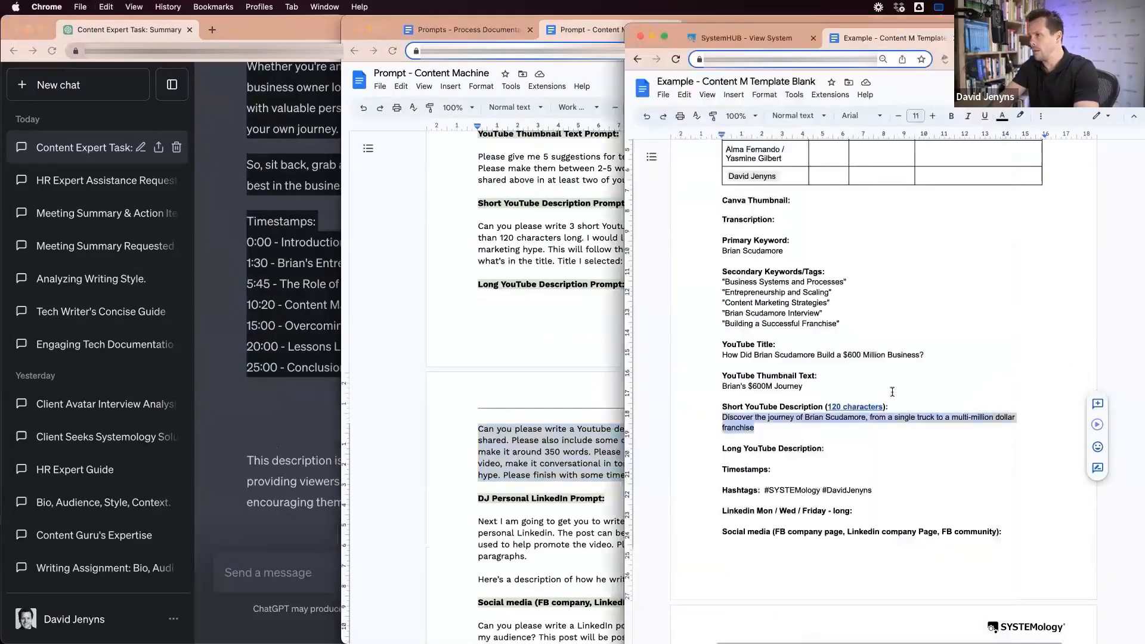
{"action": "scroll", "coordinate": [892, 391], "scroll_direction": "down", "scroll_amount": 1}
{"action": "left_click", "coordinate": [805, 392]}
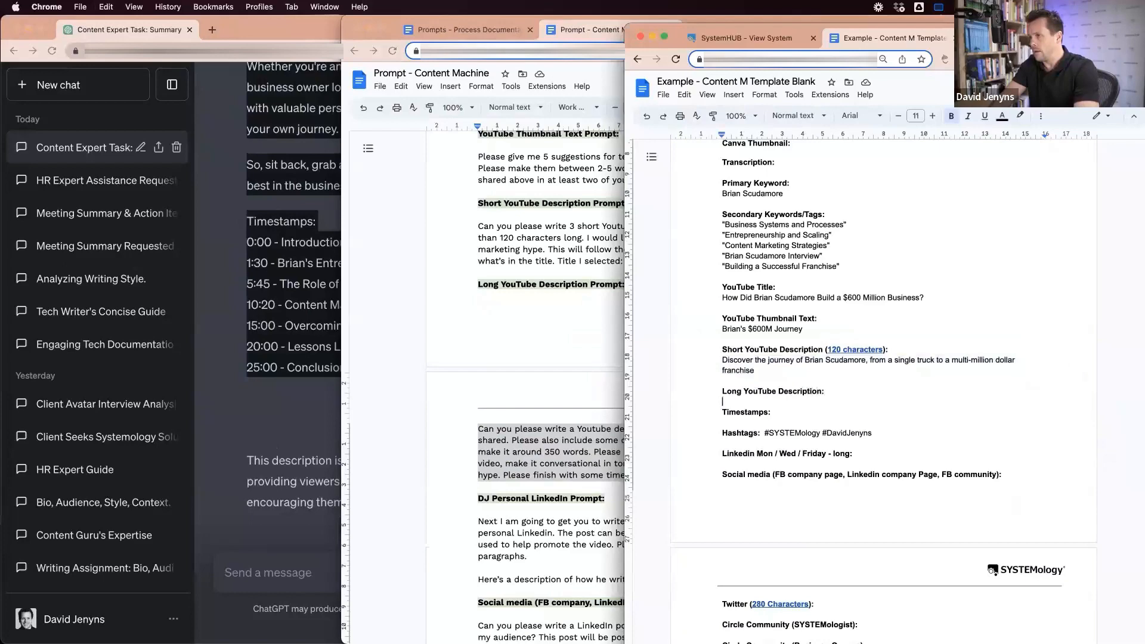
{"action": "key", "text": "Return"}
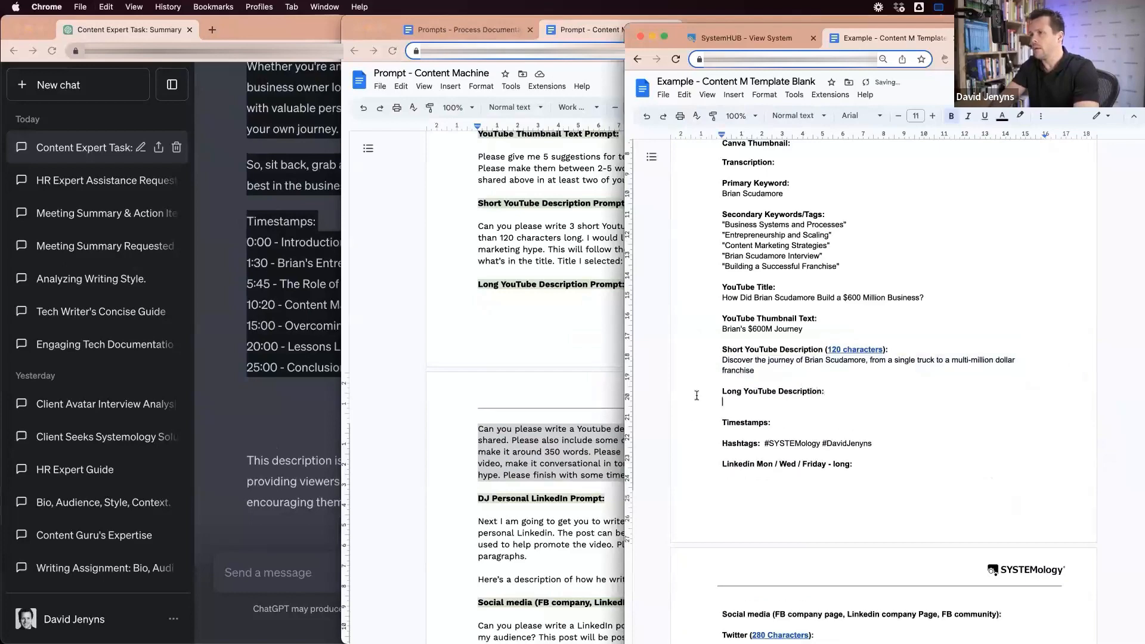
{"action": "left_click", "coordinate": [106, 6]}
{"action": "left_click", "coordinate": [128, 83]}
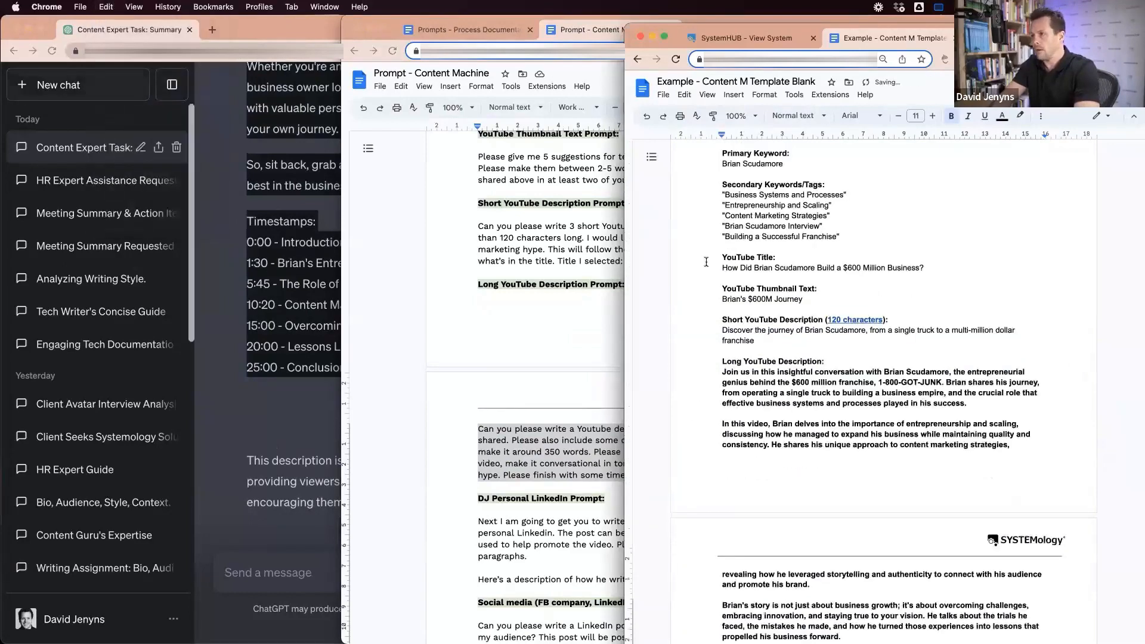
- Remove the bold from the pasted long description and insert a blank line between its heading and the text
{"action": "scroll", "coordinate": [706, 262], "scroll_direction": "down", "scroll_amount": 3}
{"action": "left_click", "coordinate": [720, 175], "text": "shift"}
{"action": "key", "text": "super+b"}
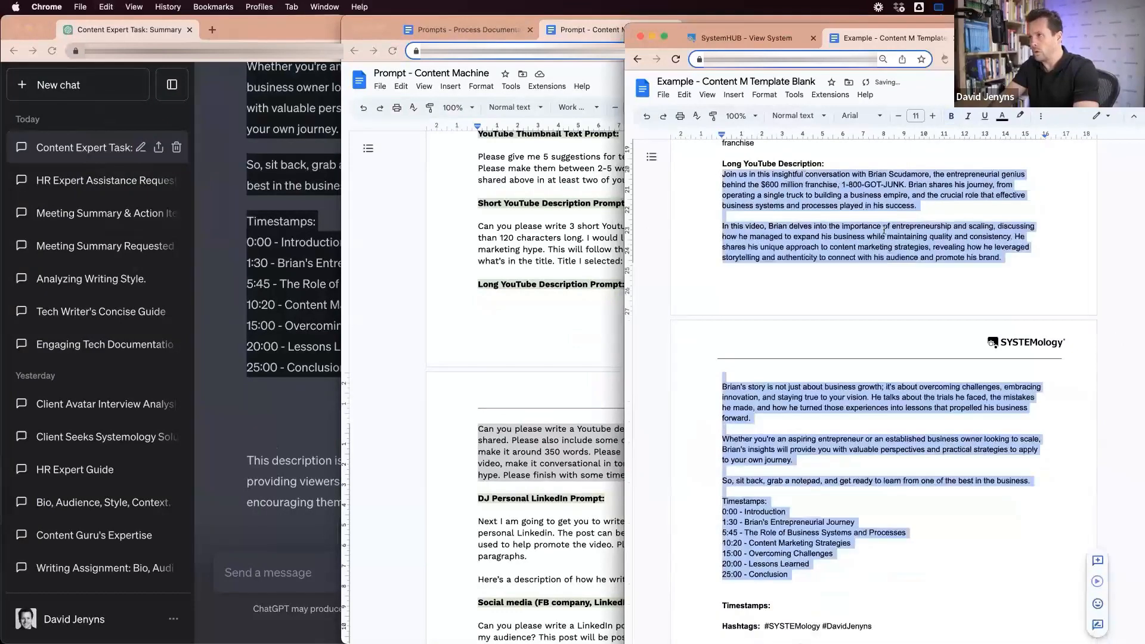
{"action": "left_click", "coordinate": [856, 224]}
{"action": "left_click", "coordinate": [833, 167]}
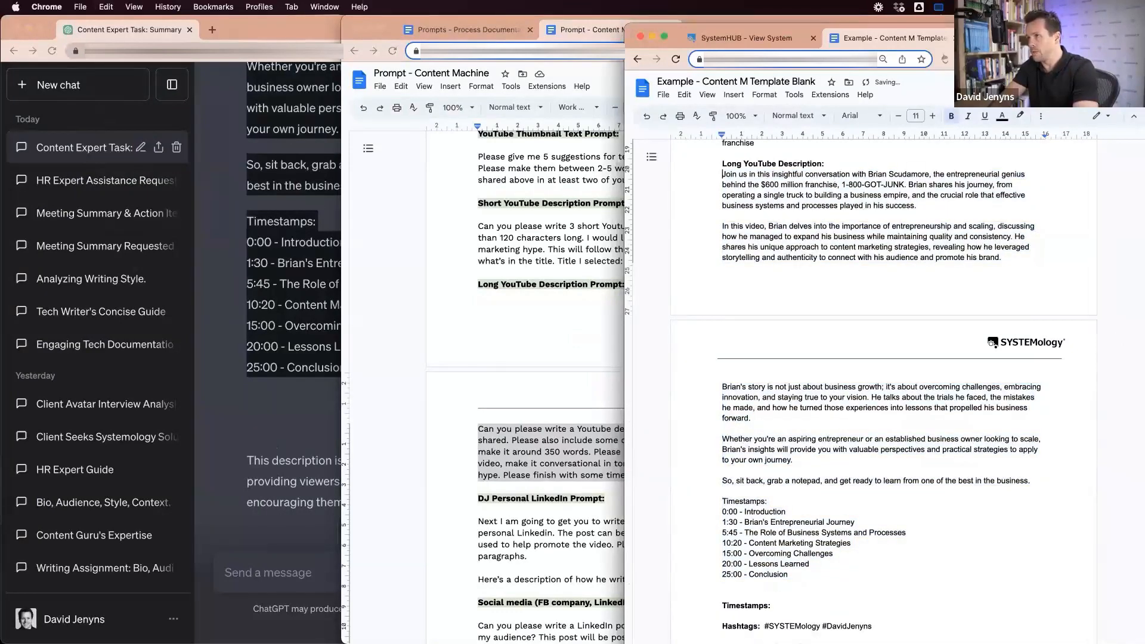
{"action": "key", "text": "Return"}
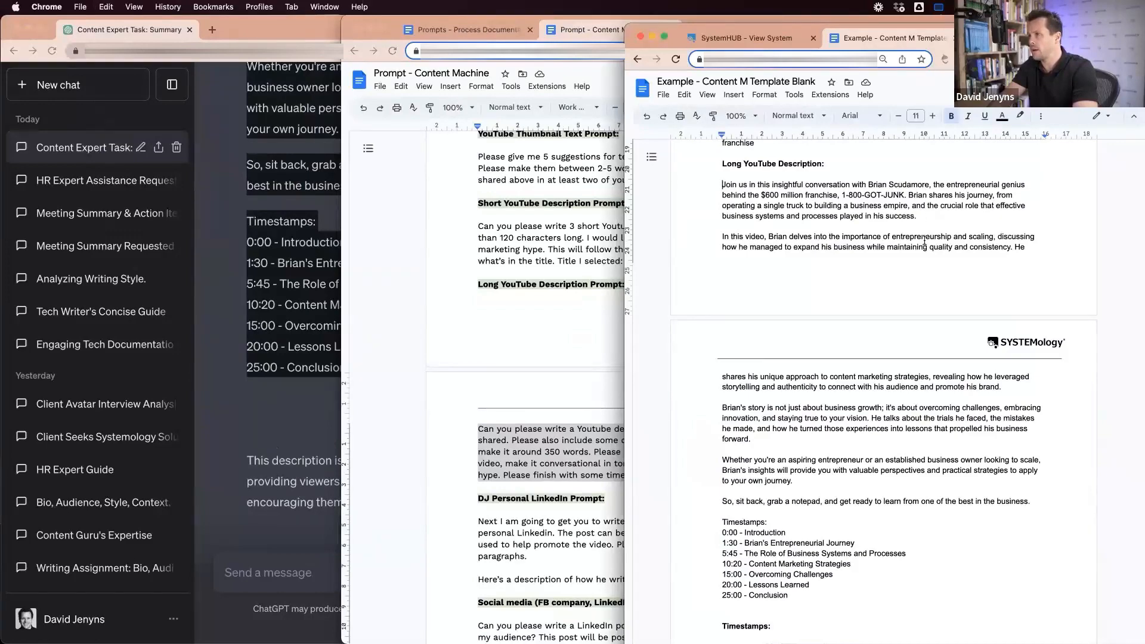
- Move the timestamps list from the long description to below the template's "Timestamps:" heading and delete the duplicate label from the pasted text
{"action": "scroll", "coordinate": [922, 280], "scroll_direction": "down", "scroll_amount": 3}
{"action": "left_click_drag", "start_coordinate": [720, 440], "coordinate": [803, 517]}
{"action": "key", "text": "super+c"}
{"action": "key", "text": "BackSpace"}
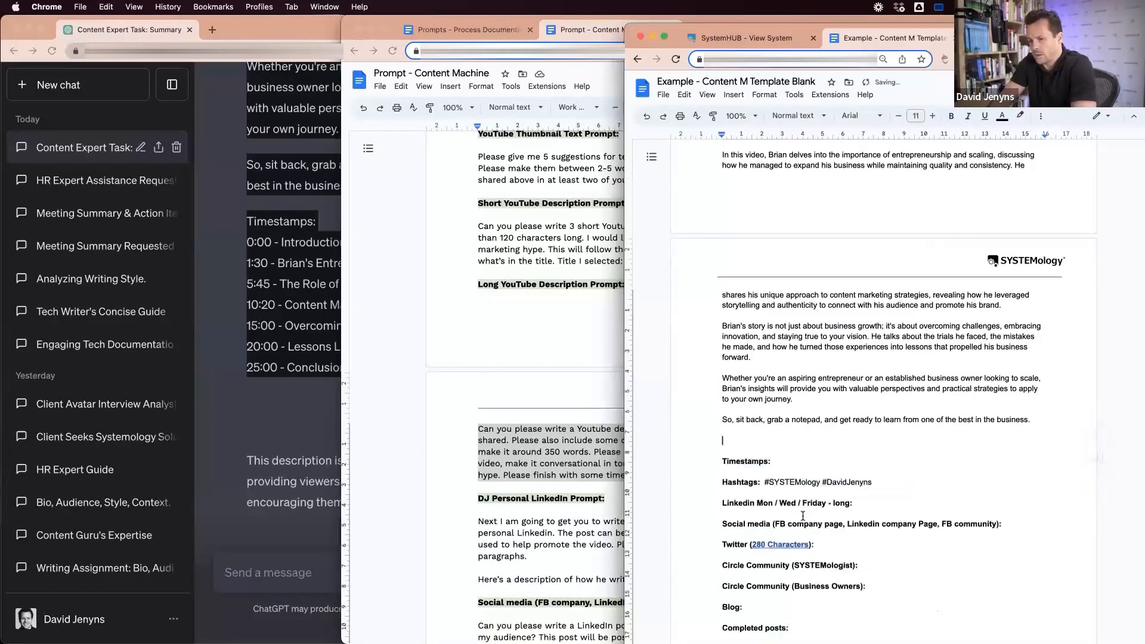
{"action": "key", "text": "Return"}
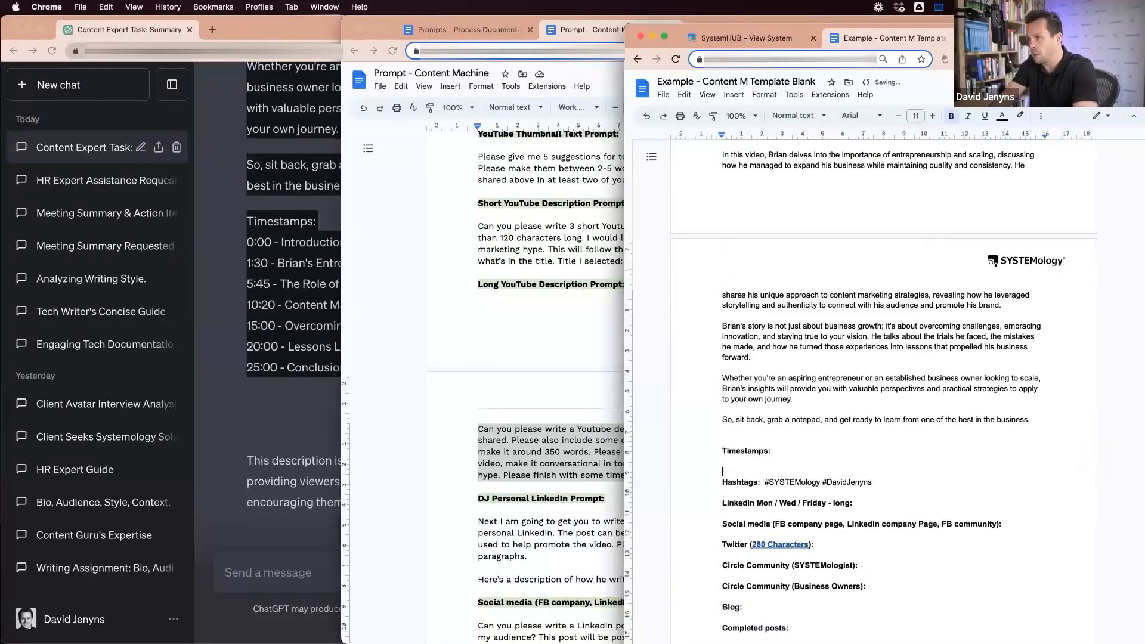
{"action": "key", "text": "super+v"}
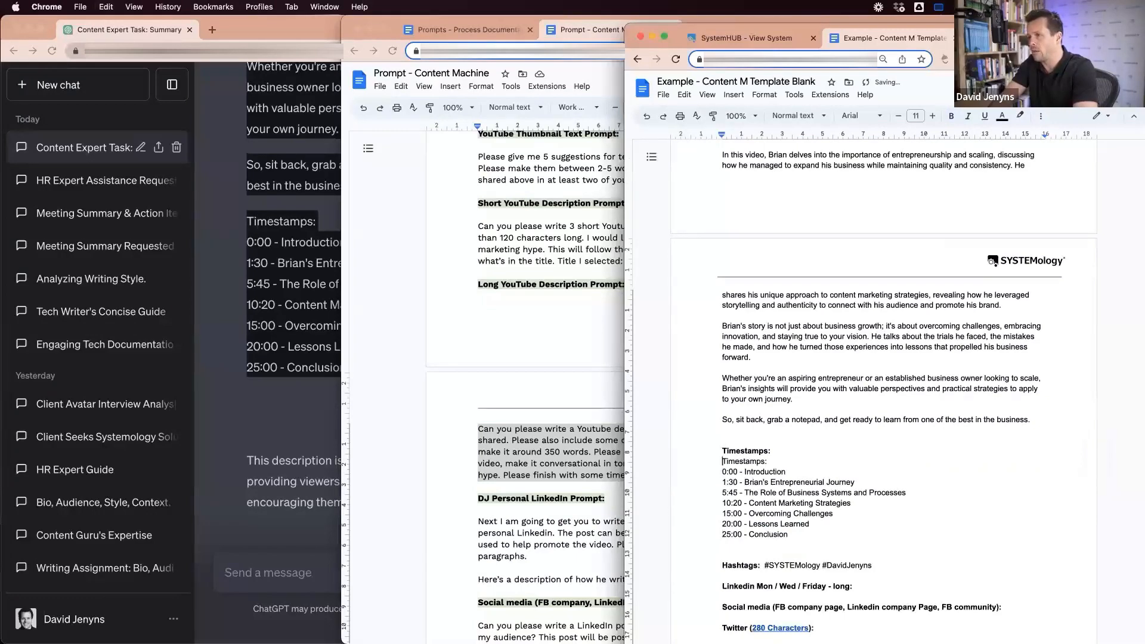
{"action": "key", "text": "shift+End"}
{"action": "key", "text": "BackSpace"}
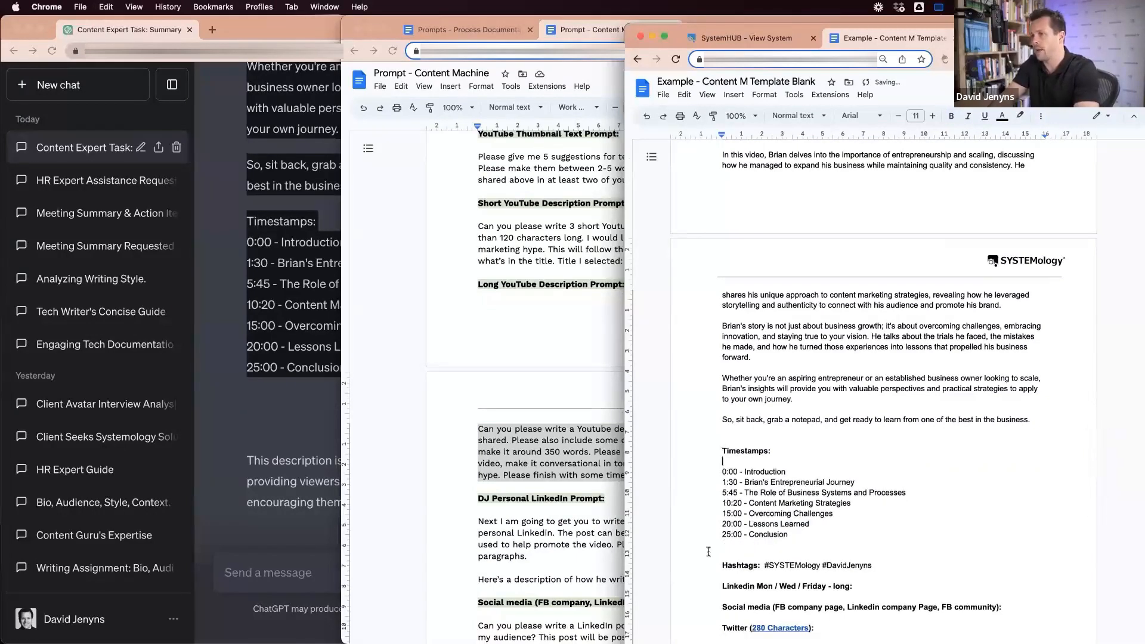
- Bring up the Google Slides presenter view with the speaker notes for the Content Machine slide
{"action": "left_click", "coordinate": [573, 449]}
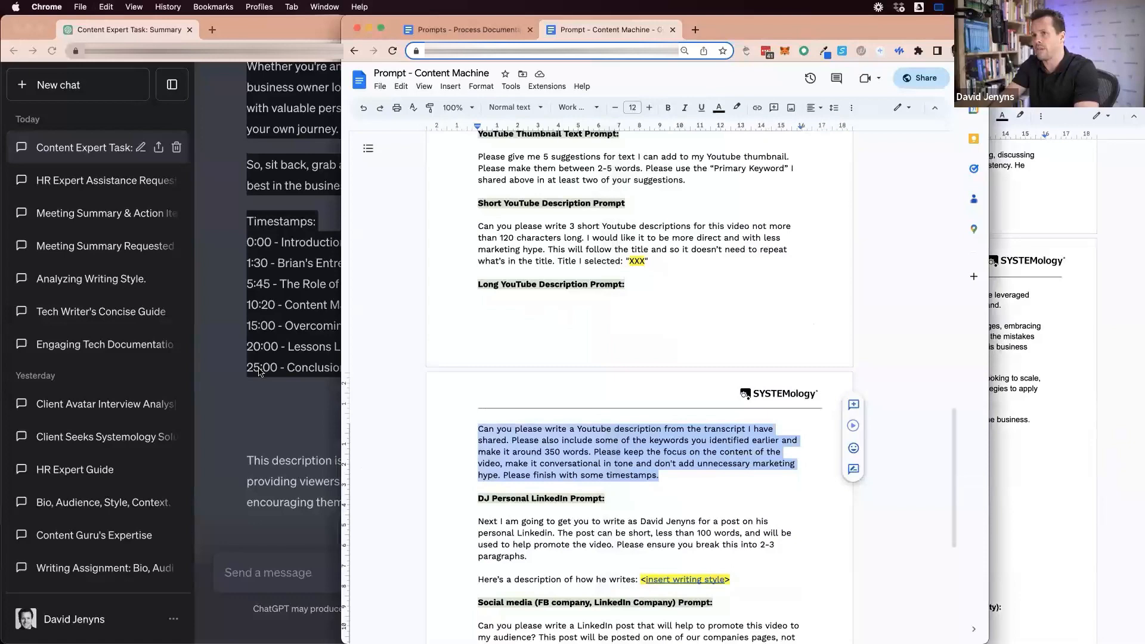
{"action": "left_click", "coordinate": [327, 434]}
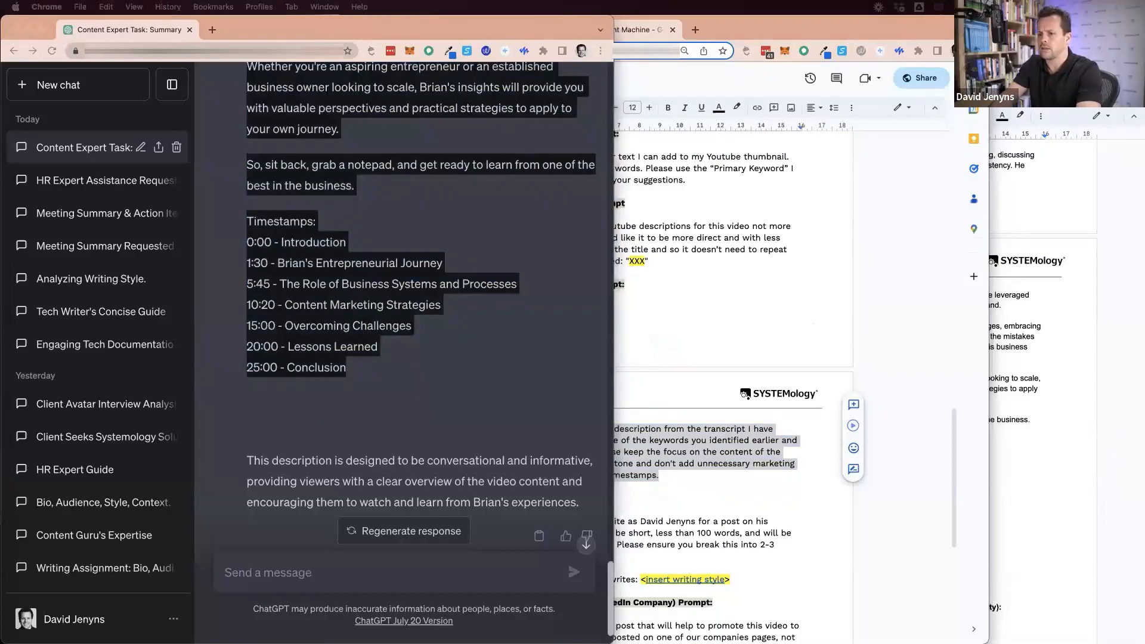
{"action": "left_click_drag", "start_coordinate": [110, 391], "coordinate": [116, 240]}
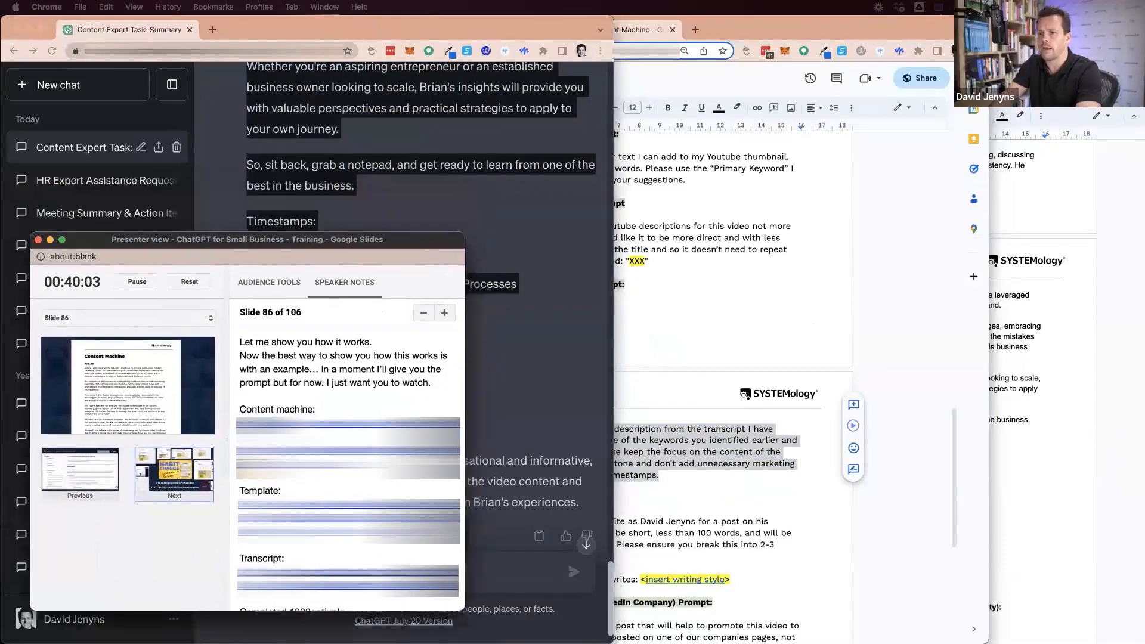